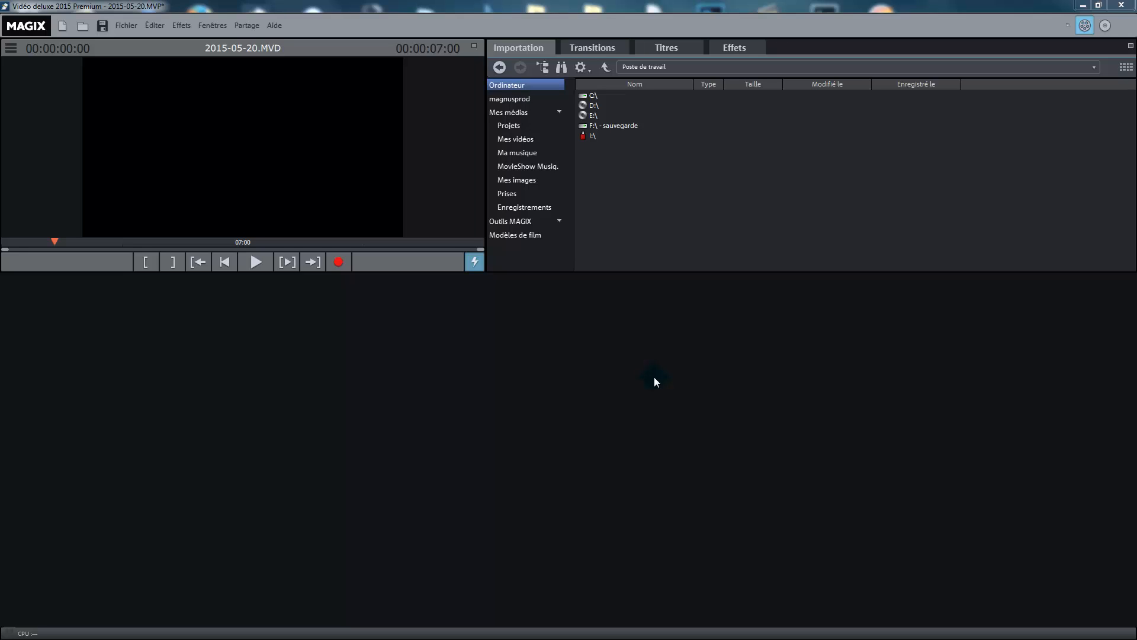
Step: Show the Images test collection from the Éléments de design effects
{"action": "left_click", "coordinate": [733, 49]}
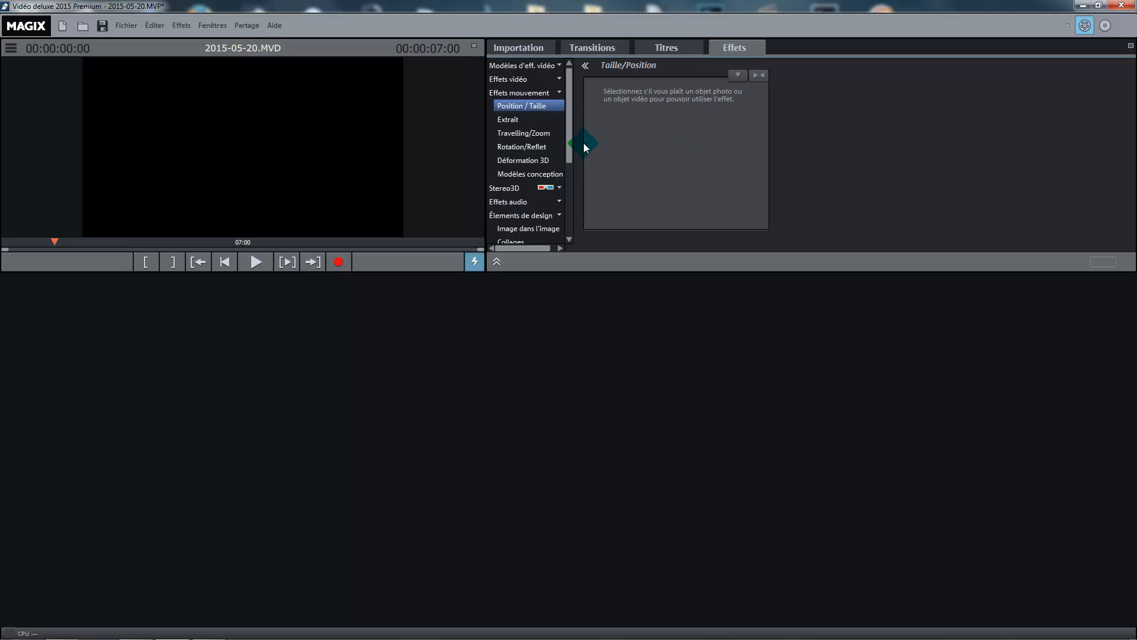
{"action": "left_click", "coordinate": [558, 93]}
{"action": "mouse_move", "coordinate": [569, 98]}
{"action": "left_mouse_down"}
{"action": "mouse_move", "coordinate": [570, 162]}
{"action": "mouse_move", "coordinate": [566, 115]}
{"action": "left_mouse_up"}
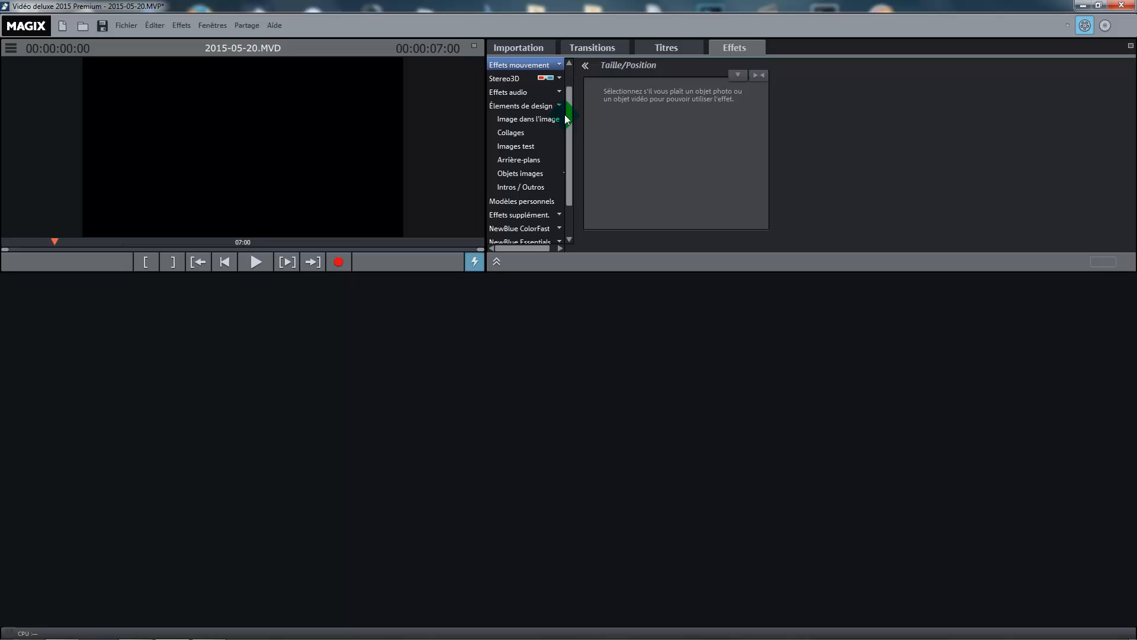
{"action": "left_click", "coordinate": [536, 154]}
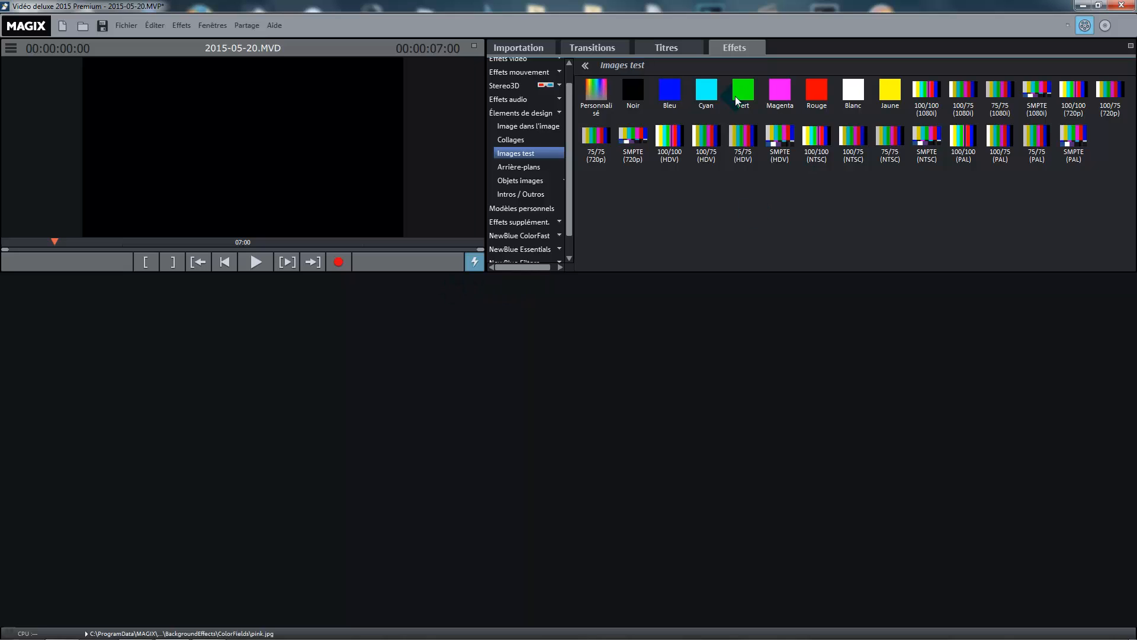
Step: Create a new project without saving the current film
{"action": "left_click", "coordinate": [128, 27]}
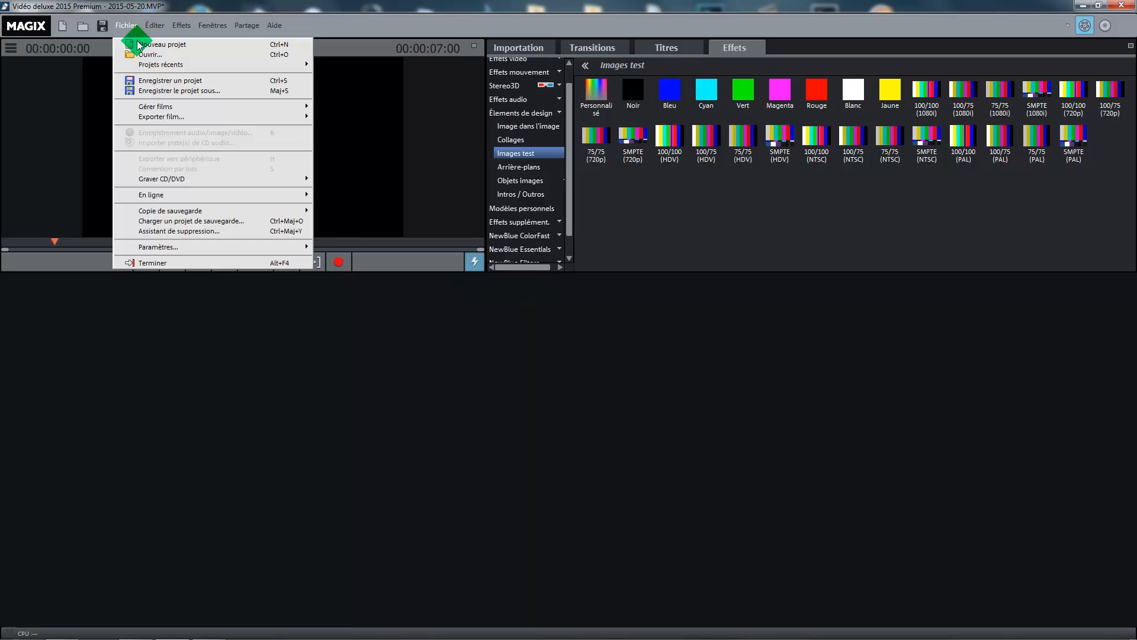
{"action": "left_click", "coordinate": [142, 43]}
{"action": "left_click", "coordinate": [593, 490]}
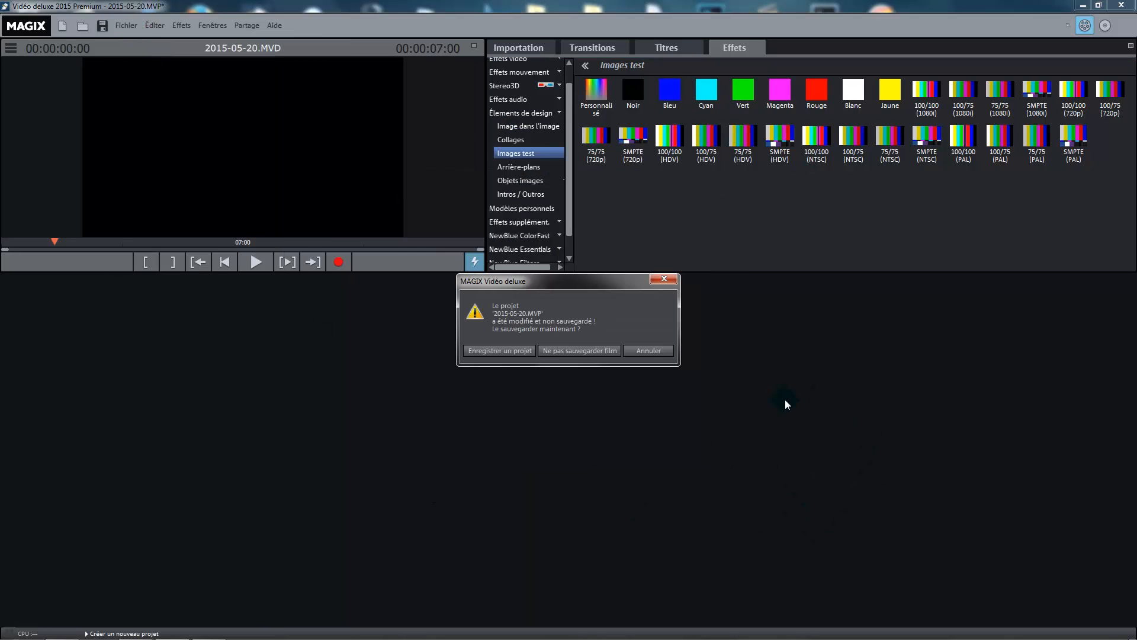
{"action": "left_click", "coordinate": [578, 349]}
{"action": "left_click", "coordinate": [67, 390]}
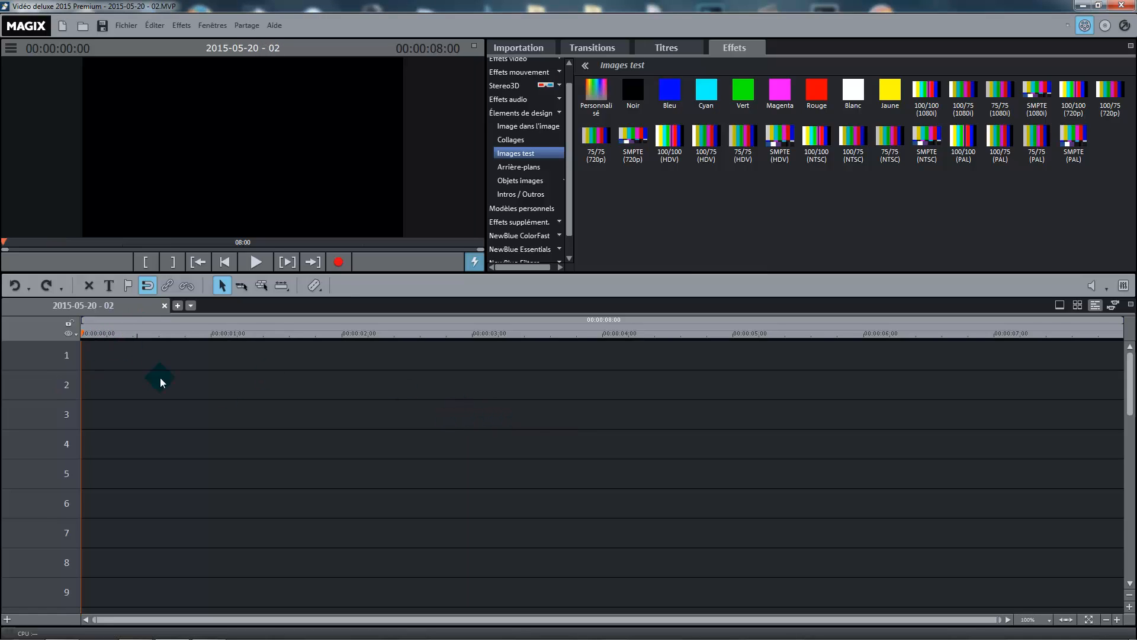
Step: Place the Rouge test image on track 1 and the Vert test image on track 3, both starting at 00:00
{"action": "left_click", "coordinate": [174, 360]}
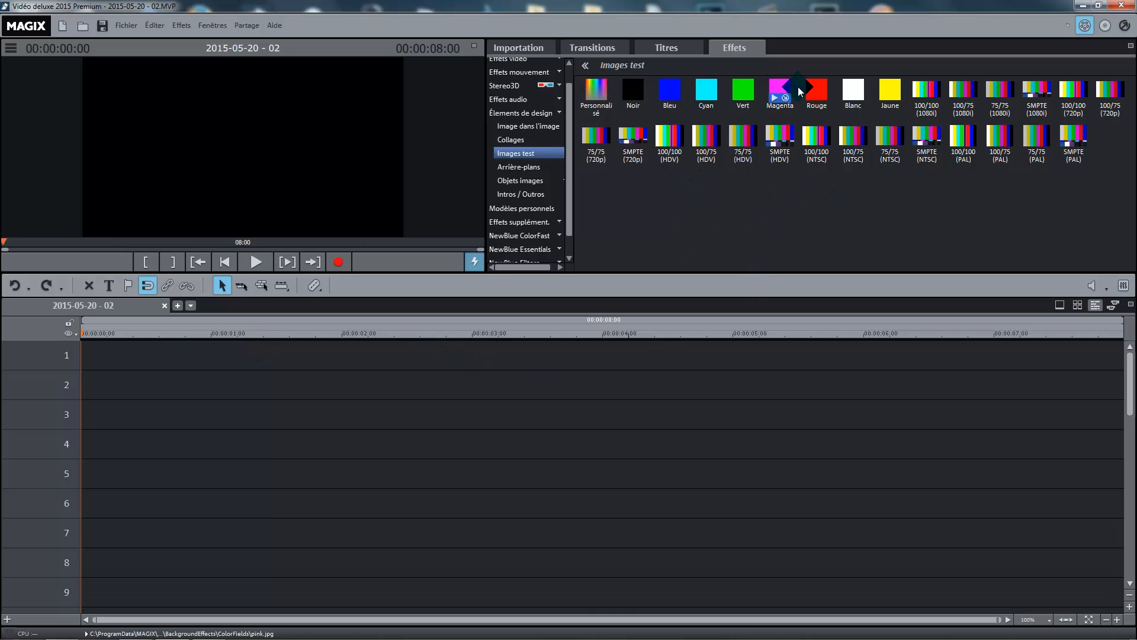
{"action": "left_click_drag", "start_coordinate": [814, 90], "coordinate": [101, 360]}
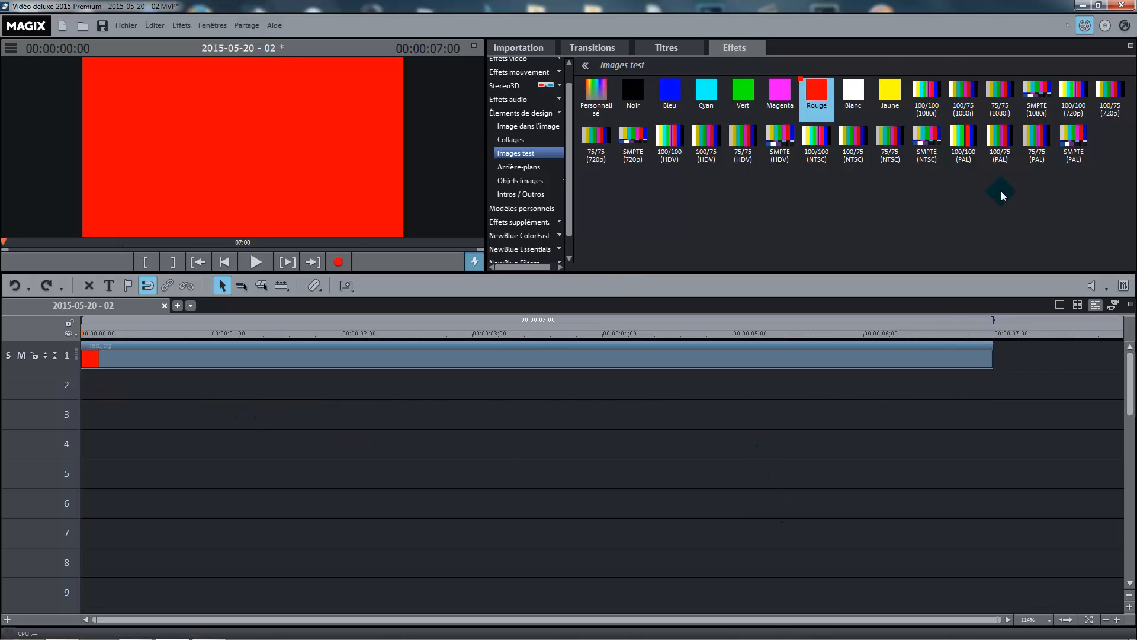
{"action": "left_click_drag", "start_coordinate": [855, 89], "coordinate": [858, 90]}
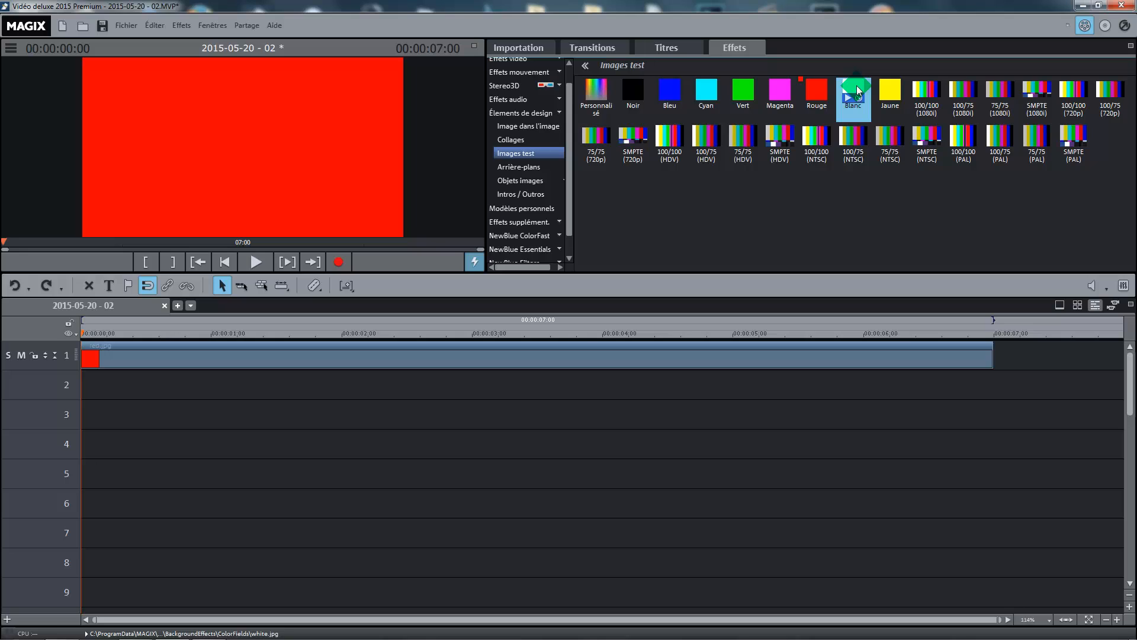
{"action": "left_click_drag", "start_coordinate": [743, 91], "coordinate": [122, 415]}
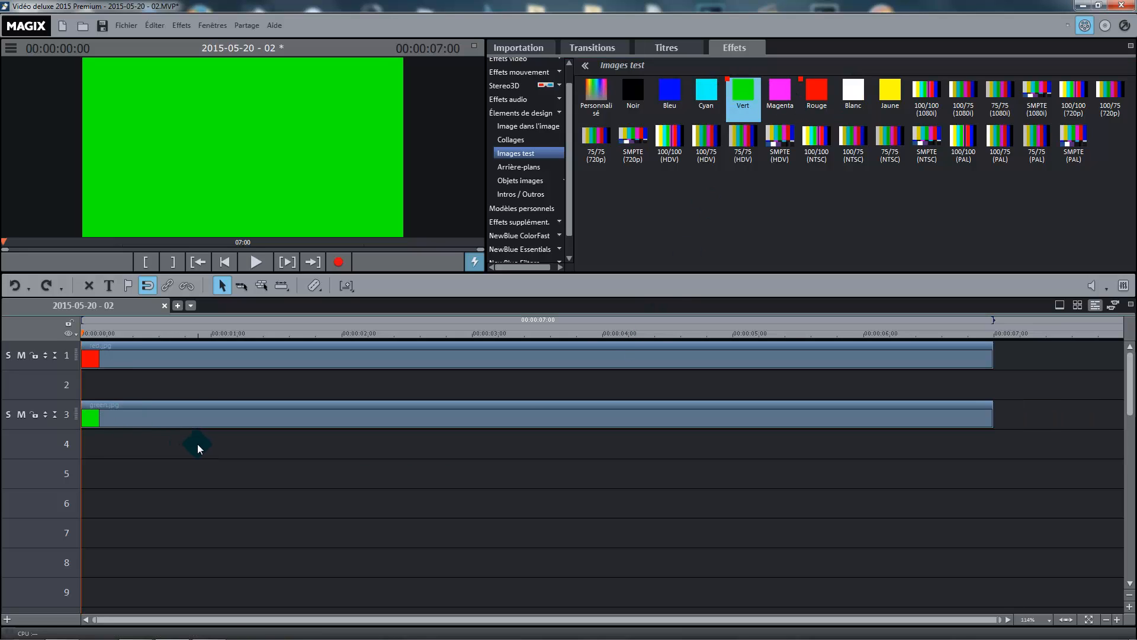
Step: Place Matte_3_00001.png from the HD effect masks folder on track 2, between the red and green clips, and close the mask selection
{"action": "left_click_drag", "start_coordinate": [210, 364], "coordinate": [734, 76]}
{"action": "left_click", "coordinate": [737, 81]}
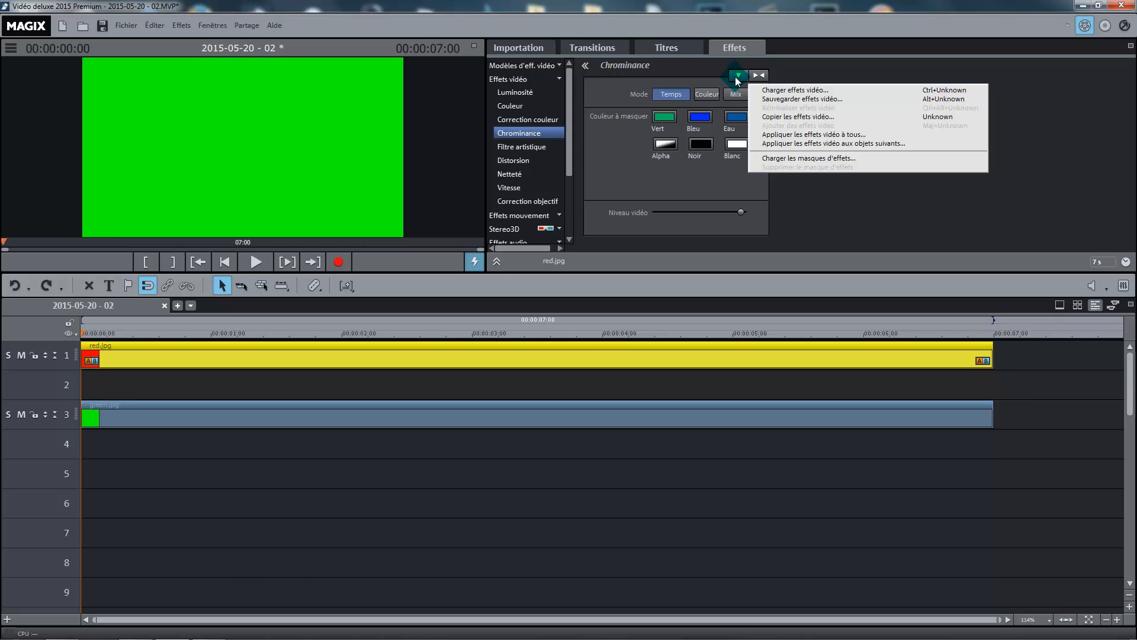
{"action": "left_click", "coordinate": [786, 158]}
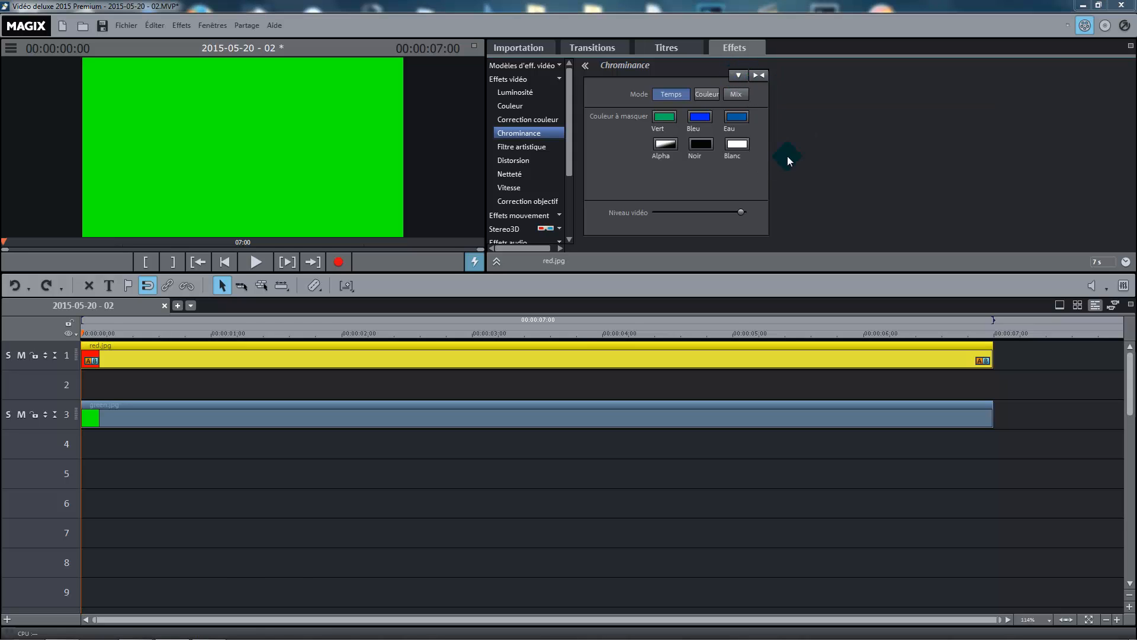
{"action": "double_click", "coordinate": [706, 86]}
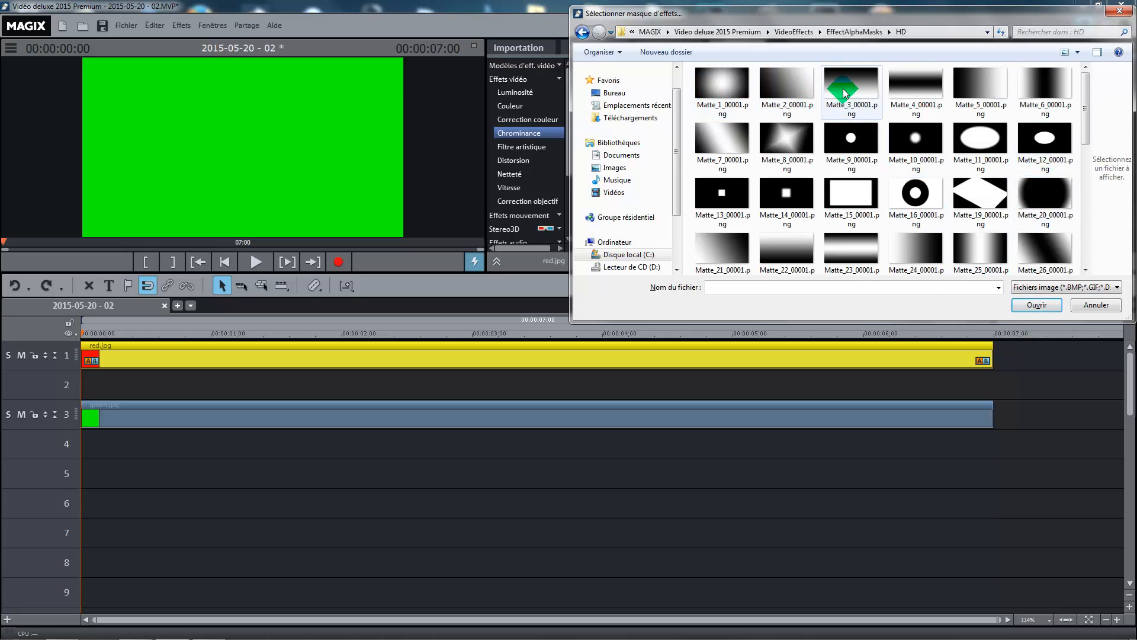
{"action": "left_click", "coordinate": [846, 92]}
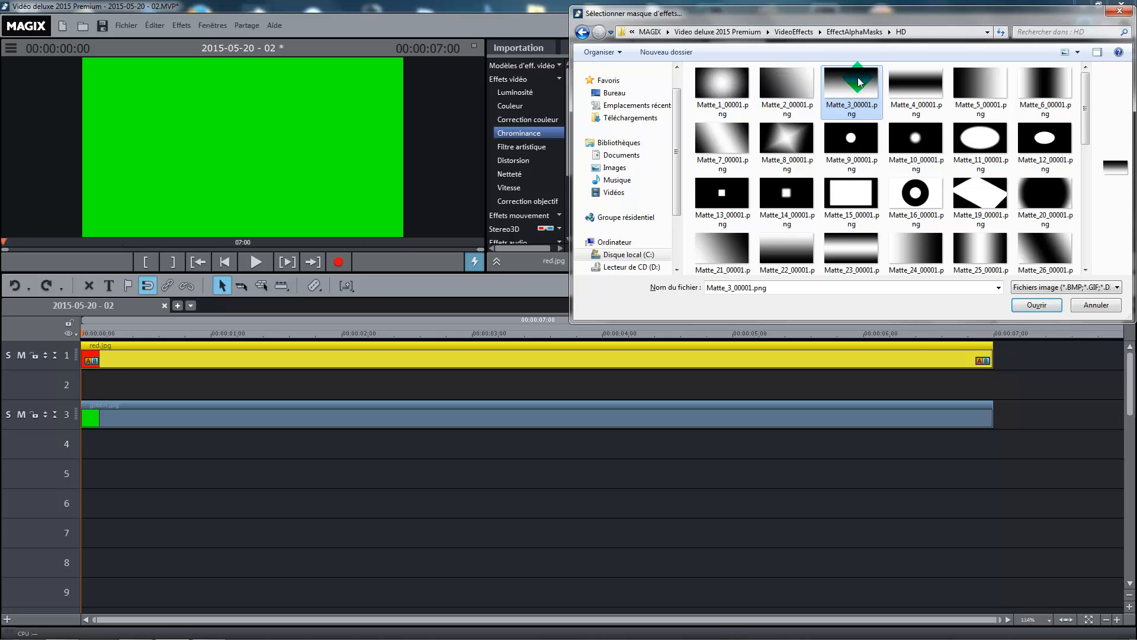
{"action": "left_click_drag", "start_coordinate": [860, 81], "coordinate": [142, 385]}
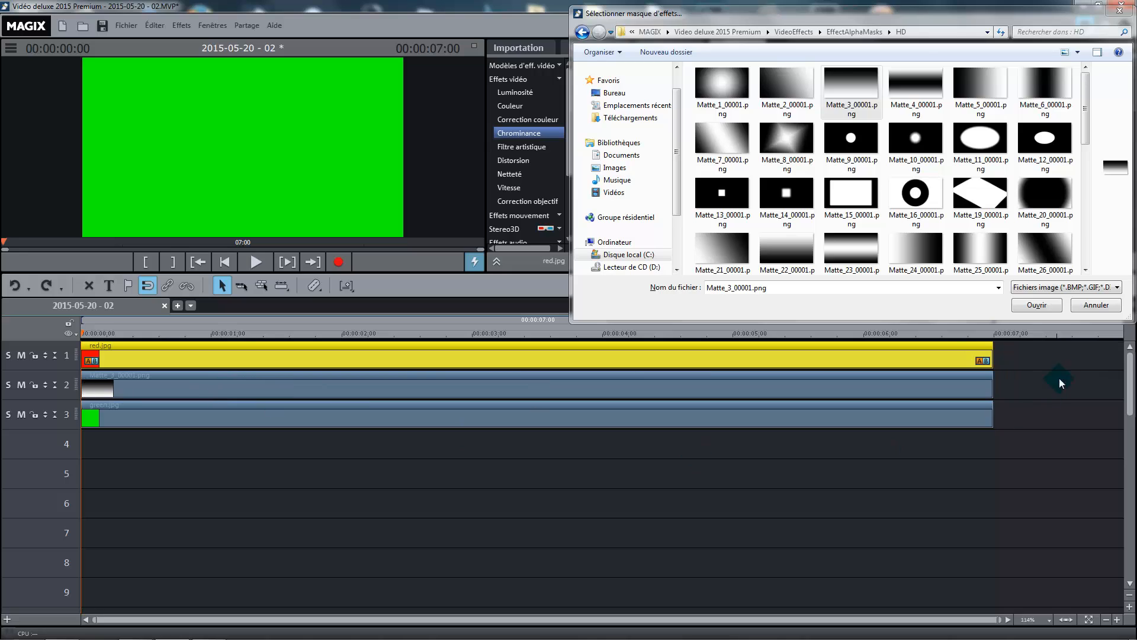
{"action": "left_click", "coordinate": [1093, 307]}
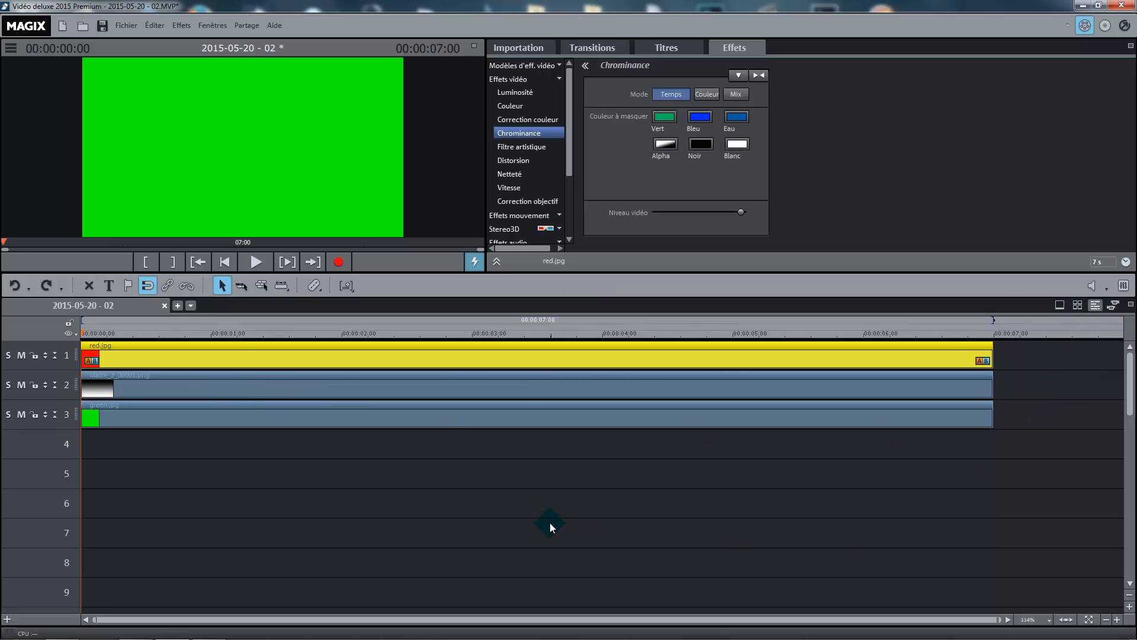
Step: Apply the Alpha chrominance key to the matte clip on track 2, previewing at about 00:00:00:07
{"action": "left_click", "coordinate": [272, 392]}
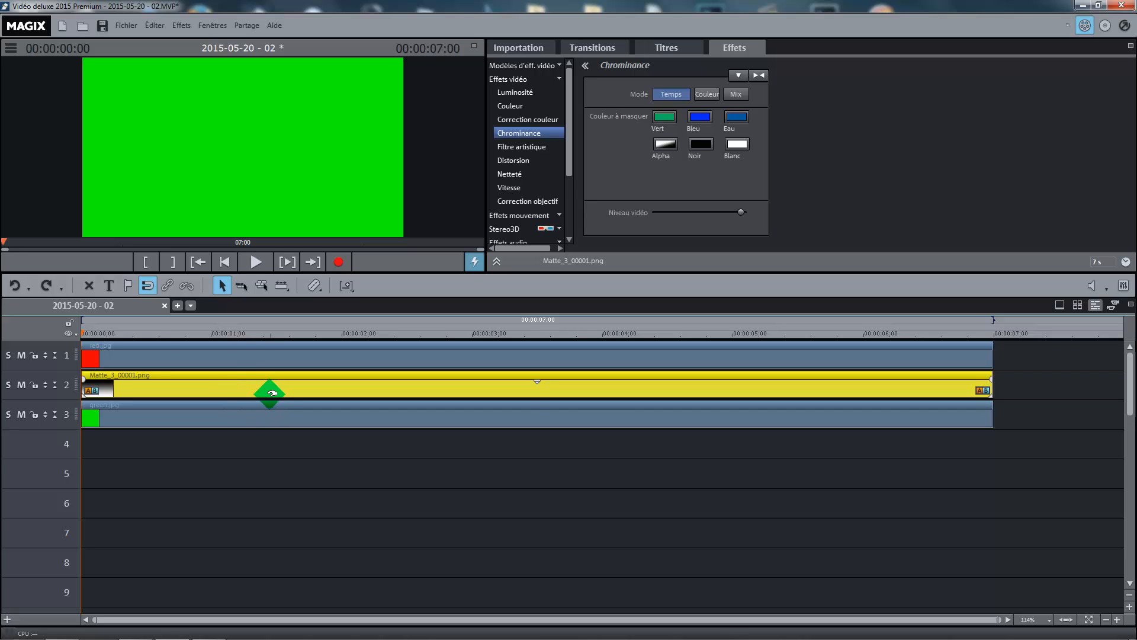
{"action": "left_click", "coordinate": [89, 343]}
{"action": "left_click_drag", "start_coordinate": [81, 332], "coordinate": [118, 332]}
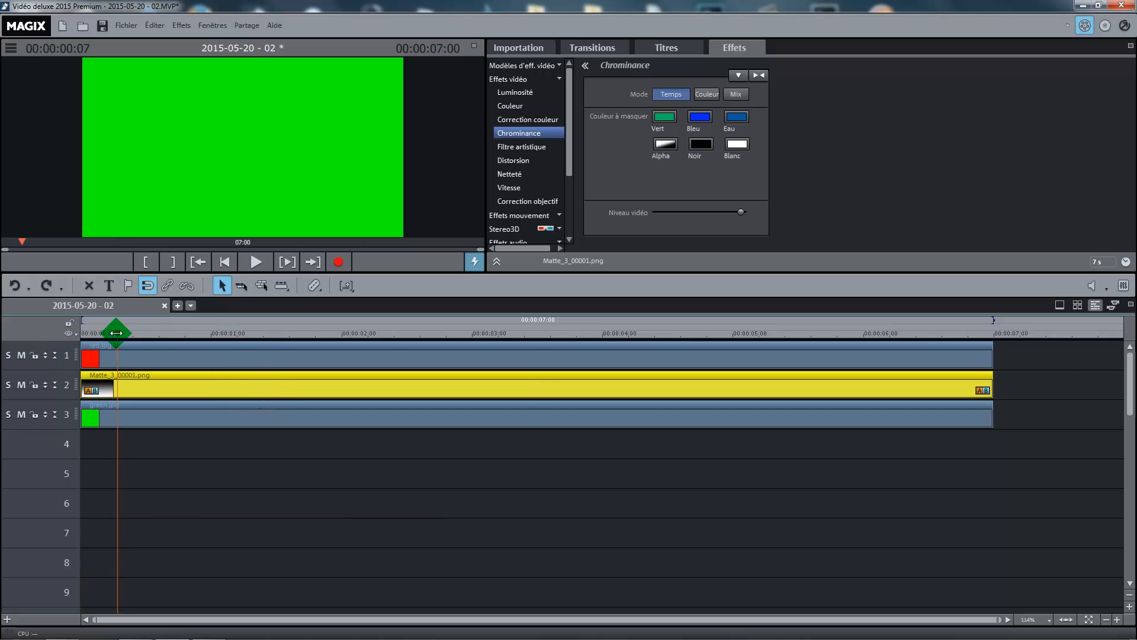
{"action": "left_click", "coordinate": [666, 146]}
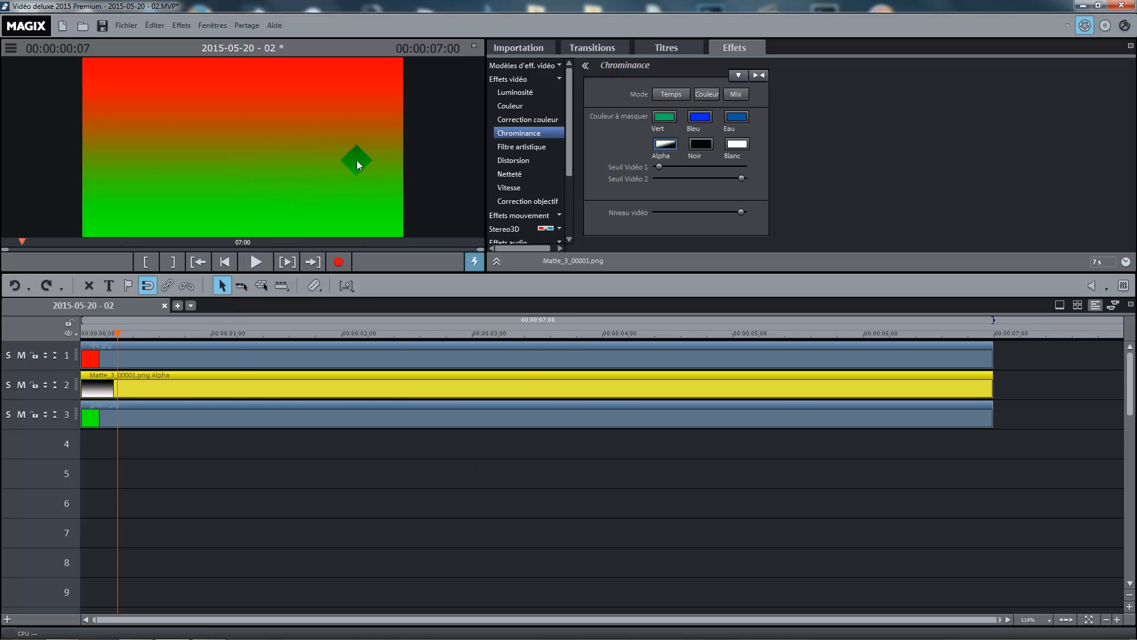
Step: Examine the red-to-green gradient in the enlarged preview and compare it with the clips on the timeline
{"action": "left_click", "coordinate": [475, 47]}
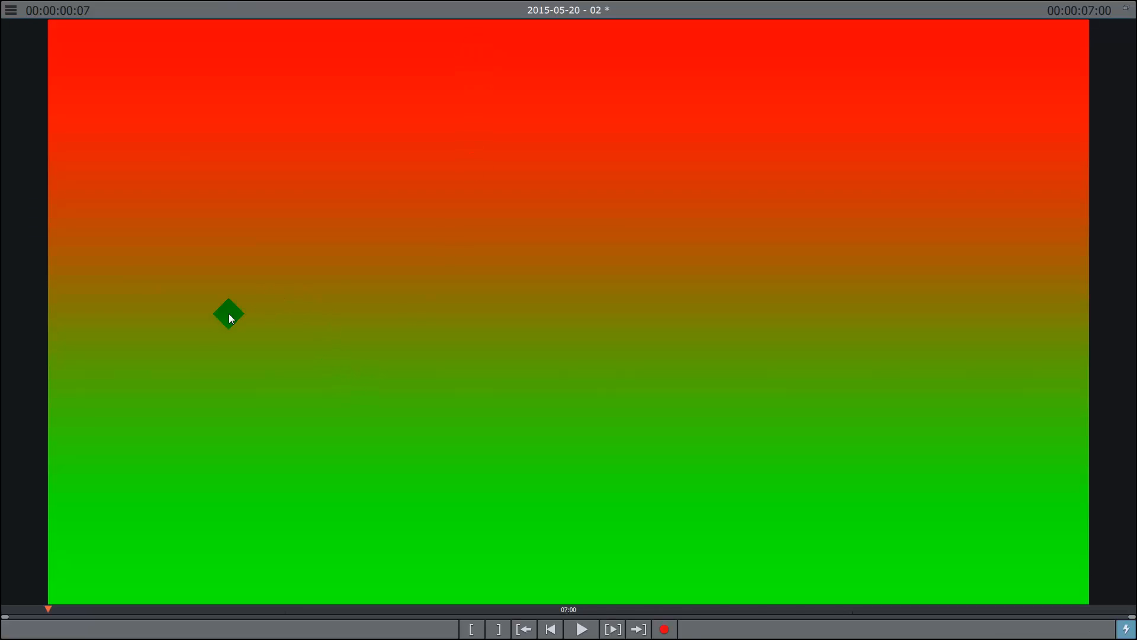
{"action": "left_click_drag", "start_coordinate": [178, 270], "coordinate": [335, 310]}
{"action": "left_click_drag", "start_coordinate": [466, 347], "coordinate": [1041, 157]}
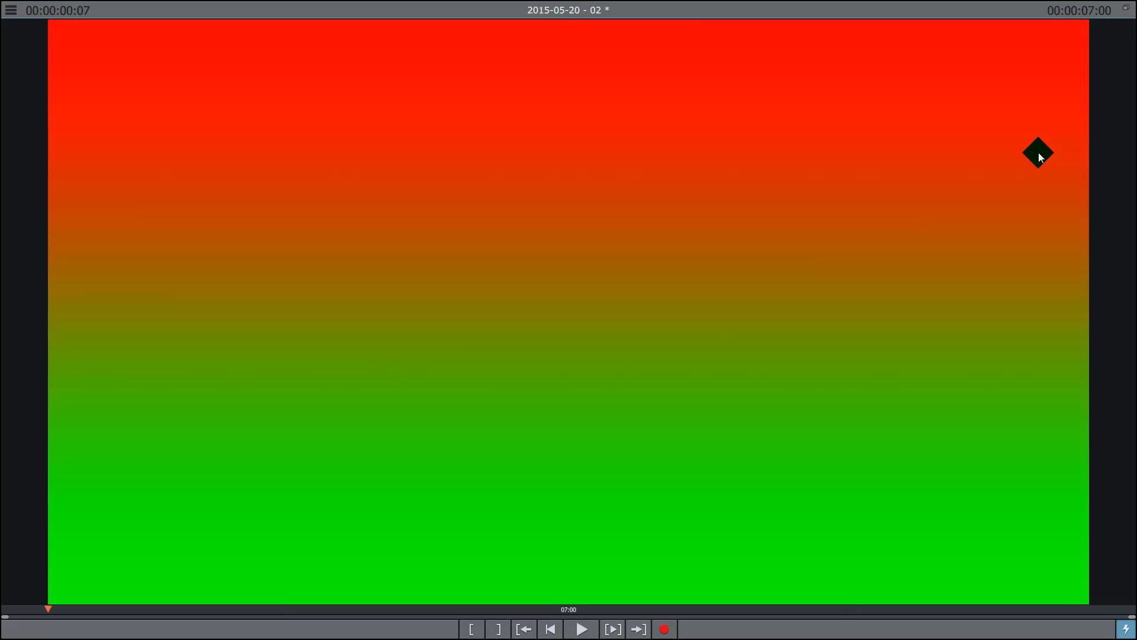
{"action": "left_click", "coordinate": [1126, 7]}
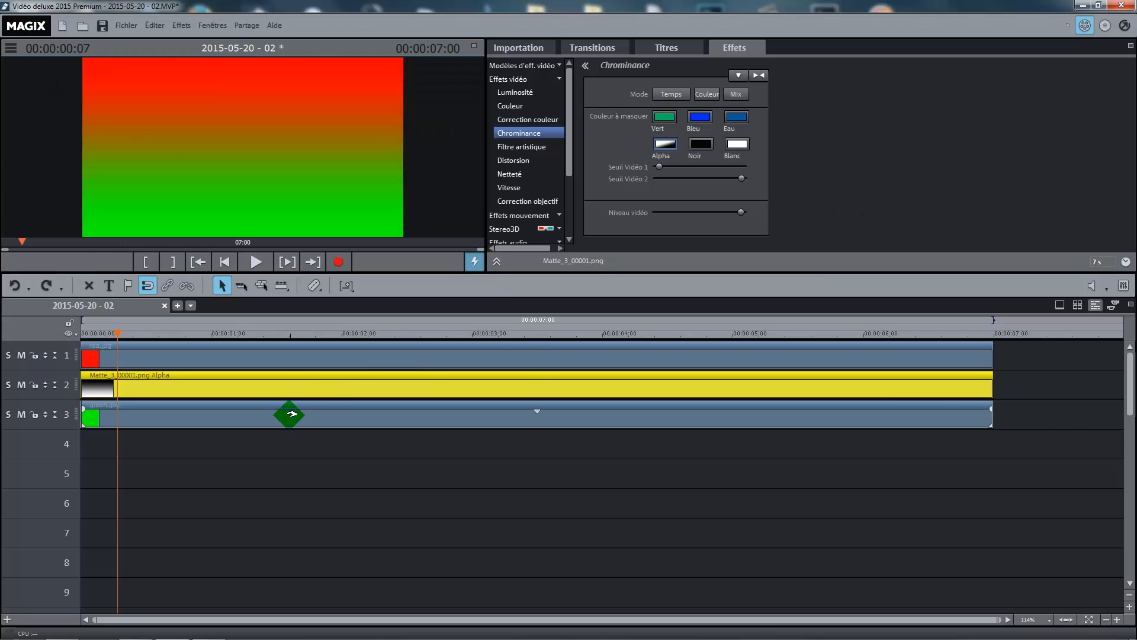
{"action": "left_click_drag", "start_coordinate": [291, 414], "coordinate": [288, 171]}
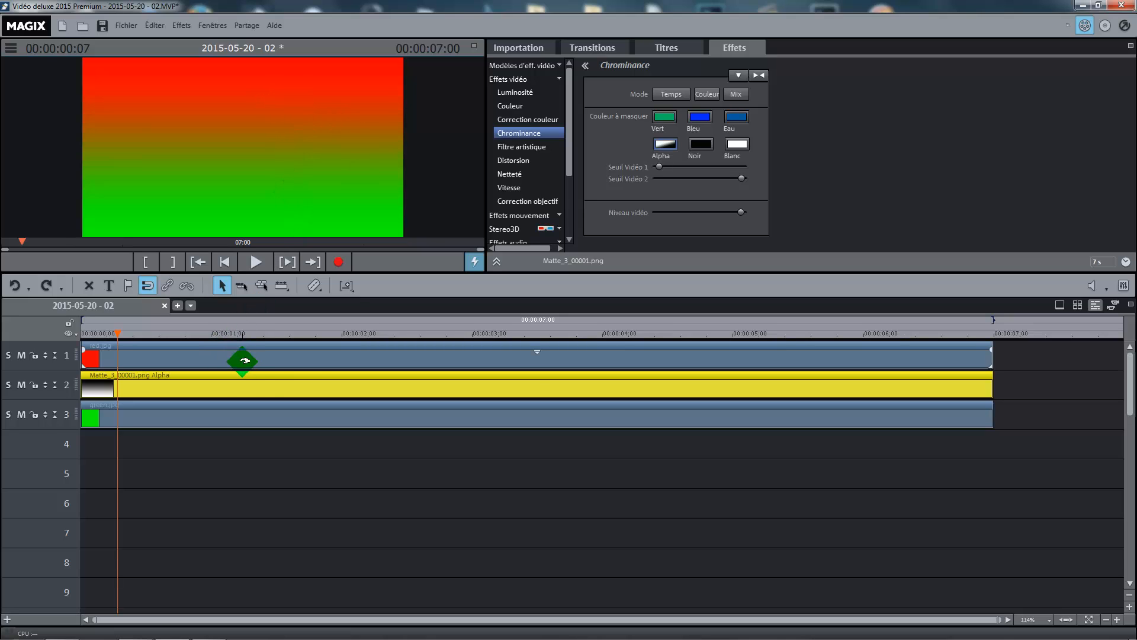
Step: Enlarge the matte clip beyond the video frame with the Position / Taille zoom
{"action": "left_click", "coordinate": [558, 81]}
{"action": "left_click", "coordinate": [556, 93]}
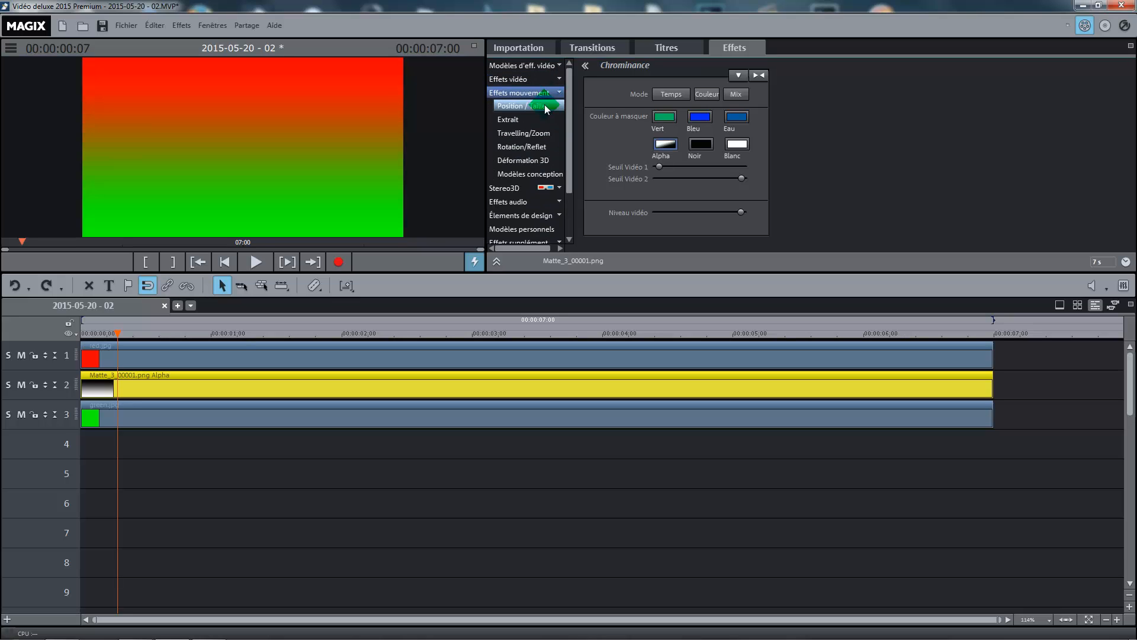
{"action": "left_click", "coordinate": [544, 106]}
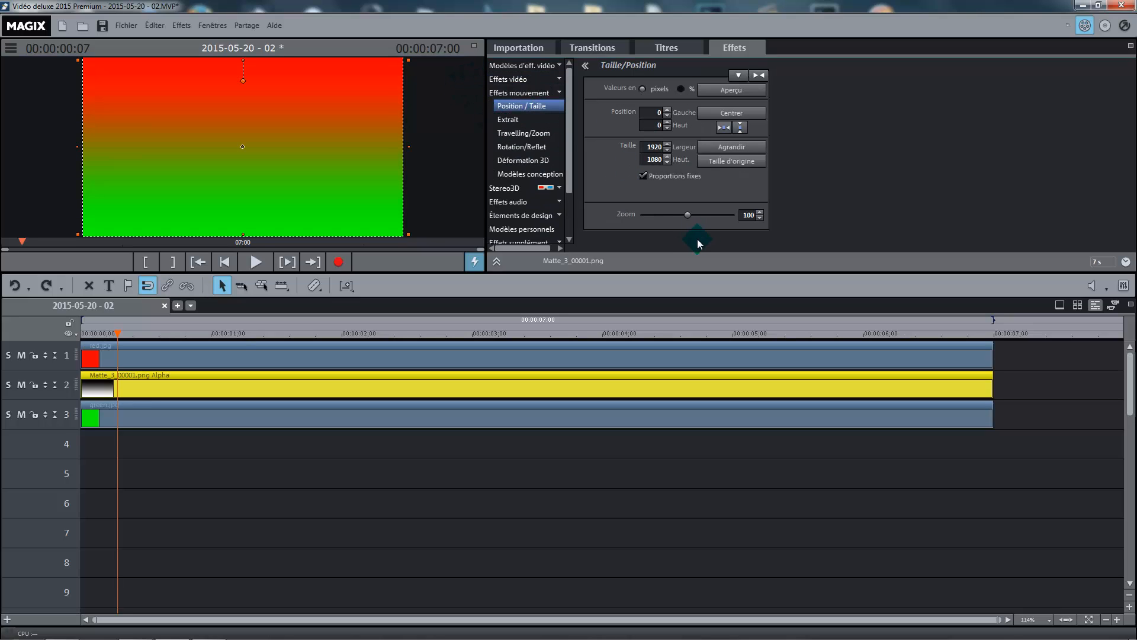
{"action": "left_click", "coordinate": [644, 176]}
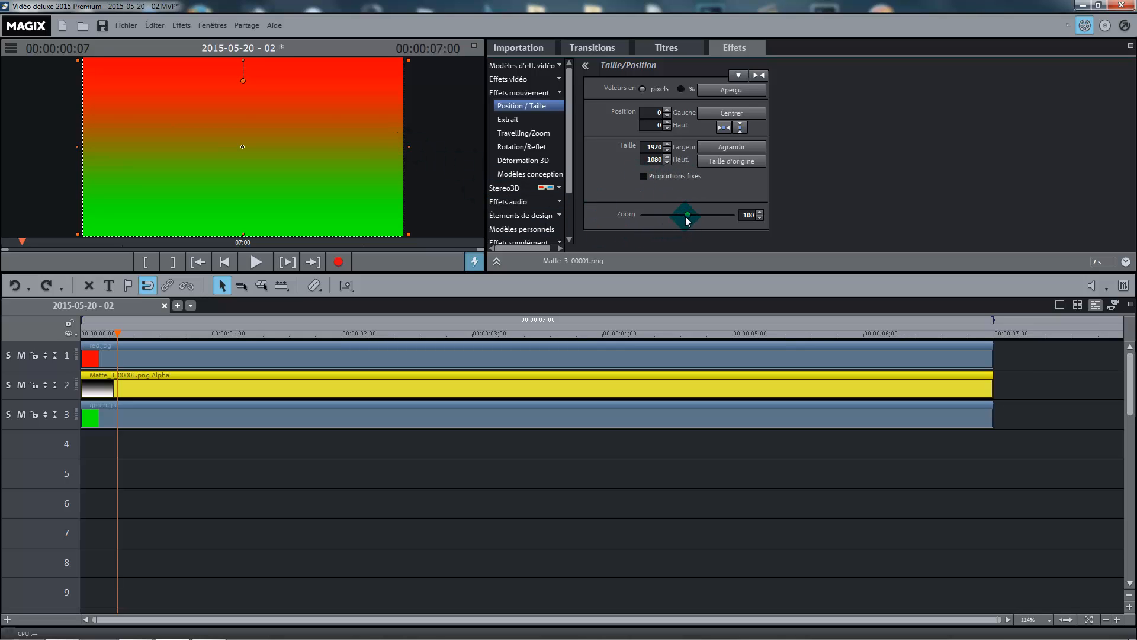
{"action": "left_click_drag", "start_coordinate": [687, 215], "coordinate": [716, 217]}
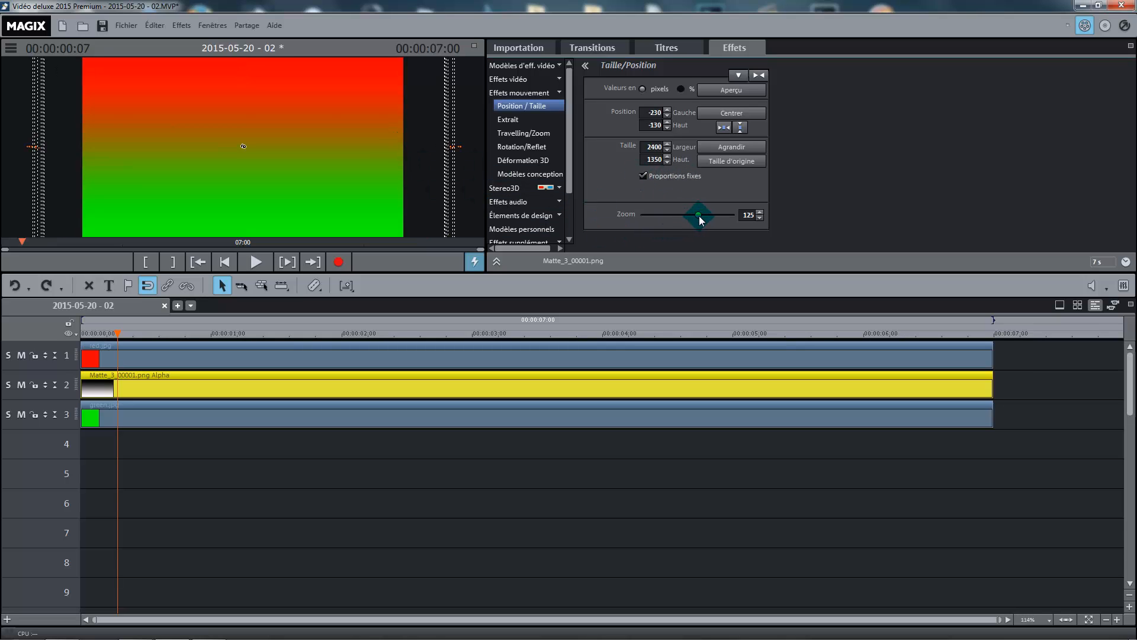
Step: Maximize the preview monitor and set its display zoom to 50%
{"action": "left_click", "coordinate": [474, 46]}
{"action": "left_click_drag", "start_coordinate": [540, 374], "coordinate": [425, 320]}
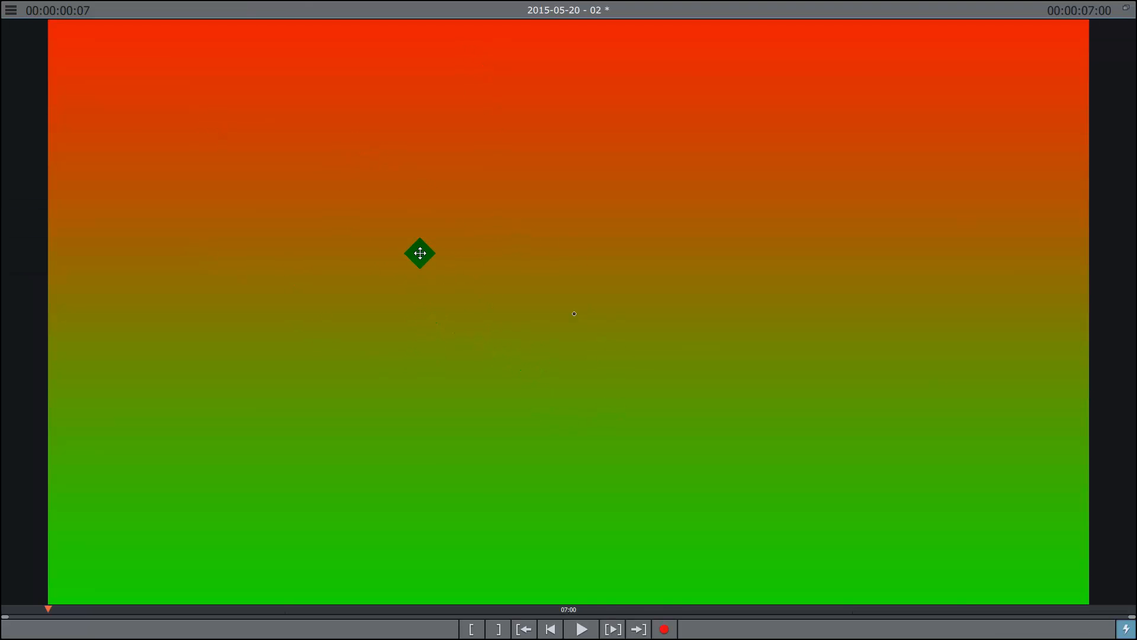
{"action": "left_click", "coordinate": [11, 10]}
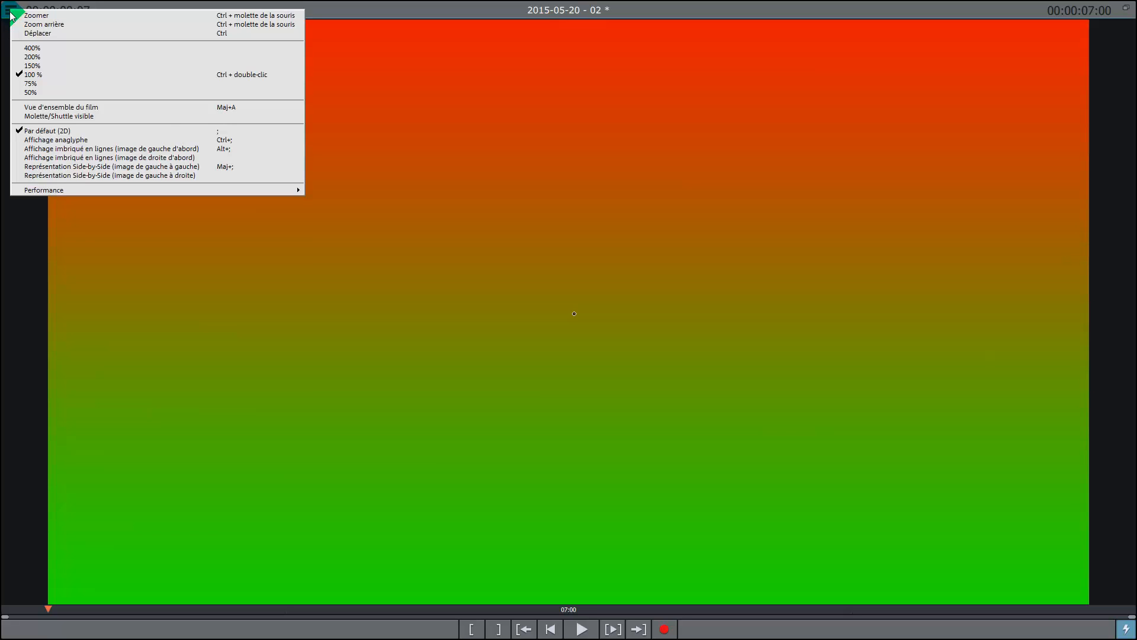
{"action": "left_click", "coordinate": [24, 92]}
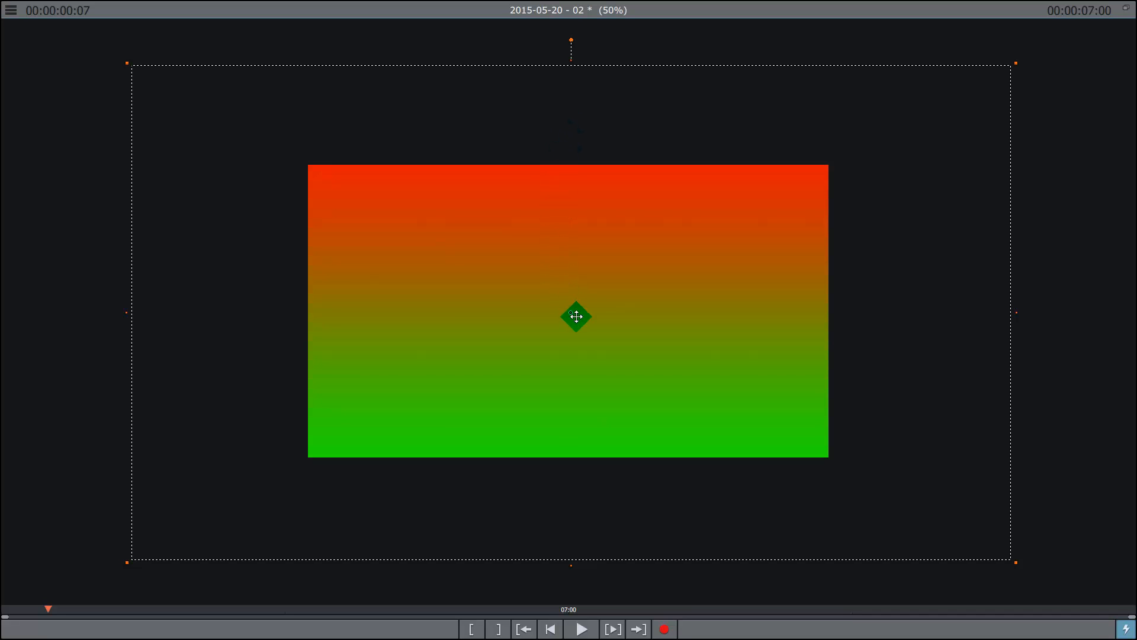
Step: Shift the matte up and down, recentre it on the video frame, and rotate it clockwise so the gradient runs diagonally
{"action": "left_click_drag", "start_coordinate": [574, 317], "coordinate": [579, 241]}
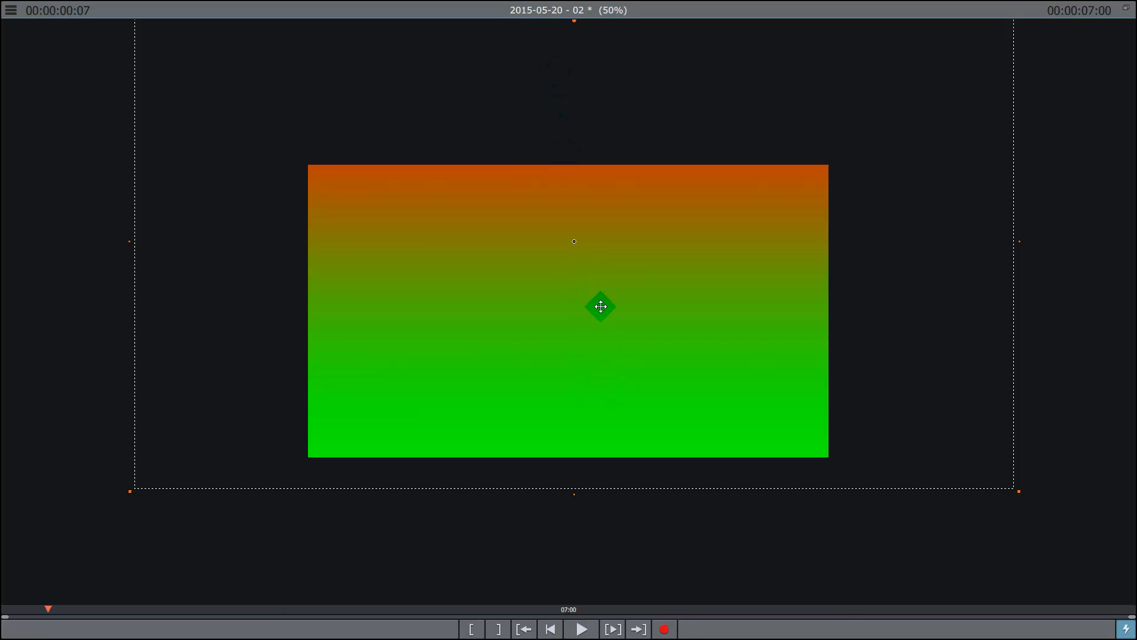
{"action": "left_click_drag", "start_coordinate": [598, 286], "coordinate": [586, 393]}
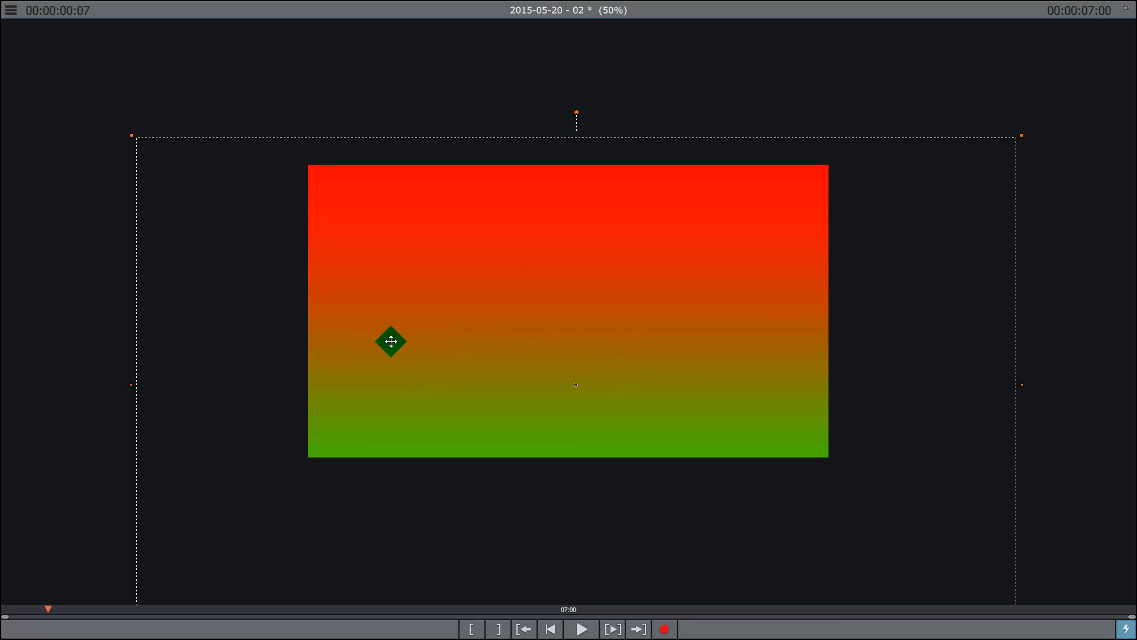
{"action": "left_click_drag", "start_coordinate": [685, 338], "coordinate": [688, 297]}
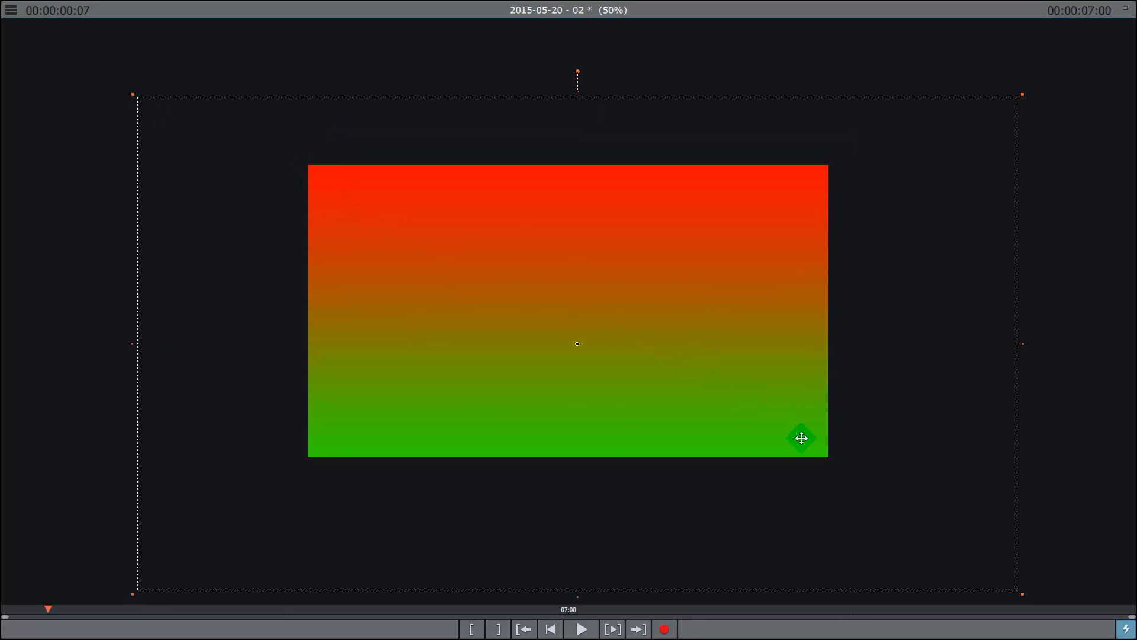
{"action": "left_click_drag", "start_coordinate": [424, 218], "coordinate": [424, 191]}
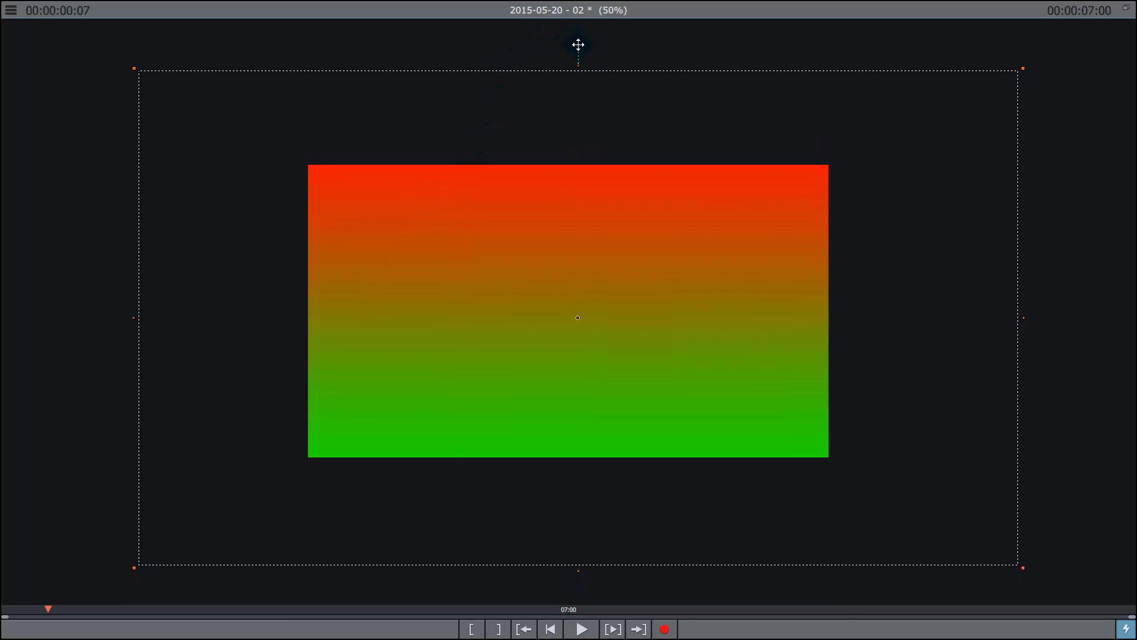
{"action": "left_click_drag", "start_coordinate": [578, 44], "coordinate": [683, 97]}
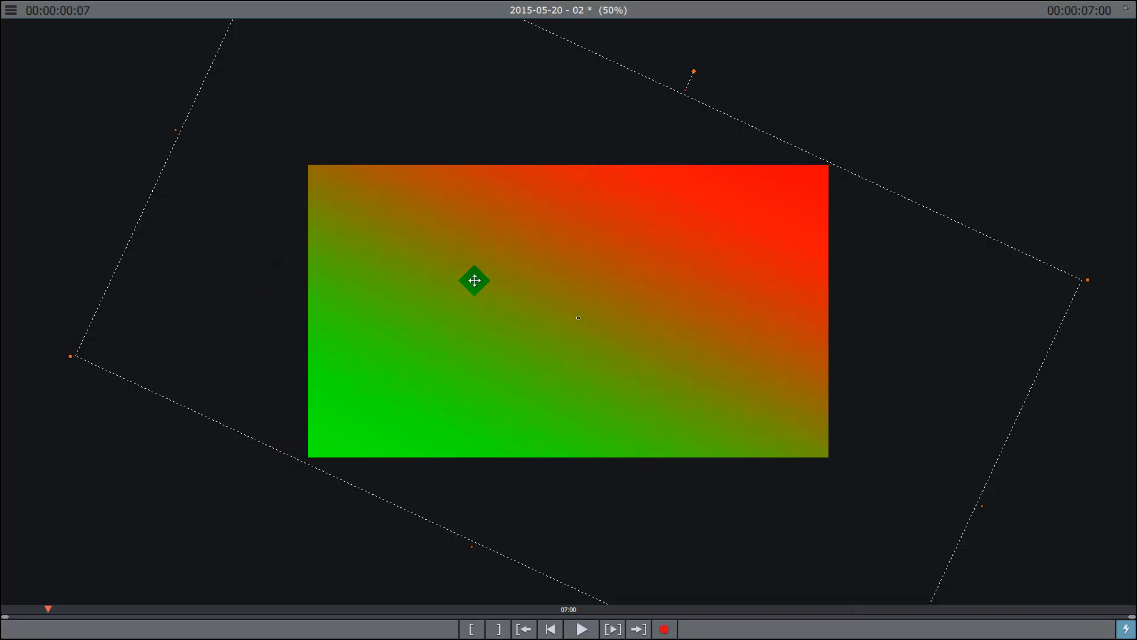
Step: Nudge the rotated matte slightly down and to the left, and return the preview monitor to normal size at 100% display zoom
{"action": "mouse_move", "coordinate": [474, 279]}
{"action": "left_mouse_down"}
{"action": "mouse_move", "coordinate": [478, 290]}
{"action": "mouse_move", "coordinate": [461, 281]}
{"action": "left_mouse_up"}
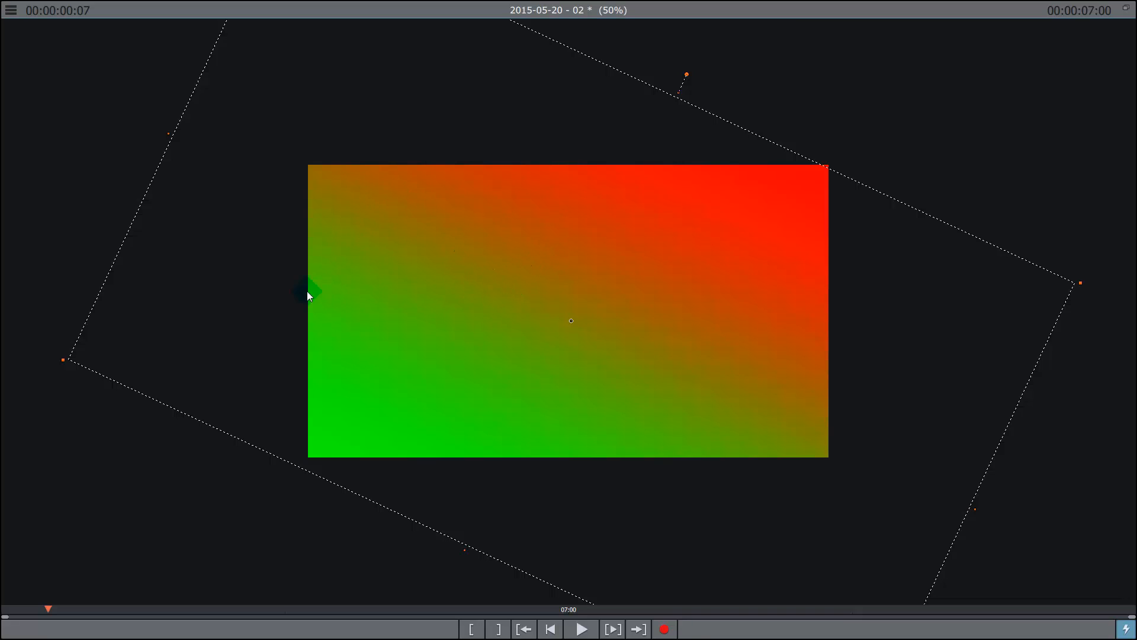
{"action": "left_click", "coordinate": [9, 13]}
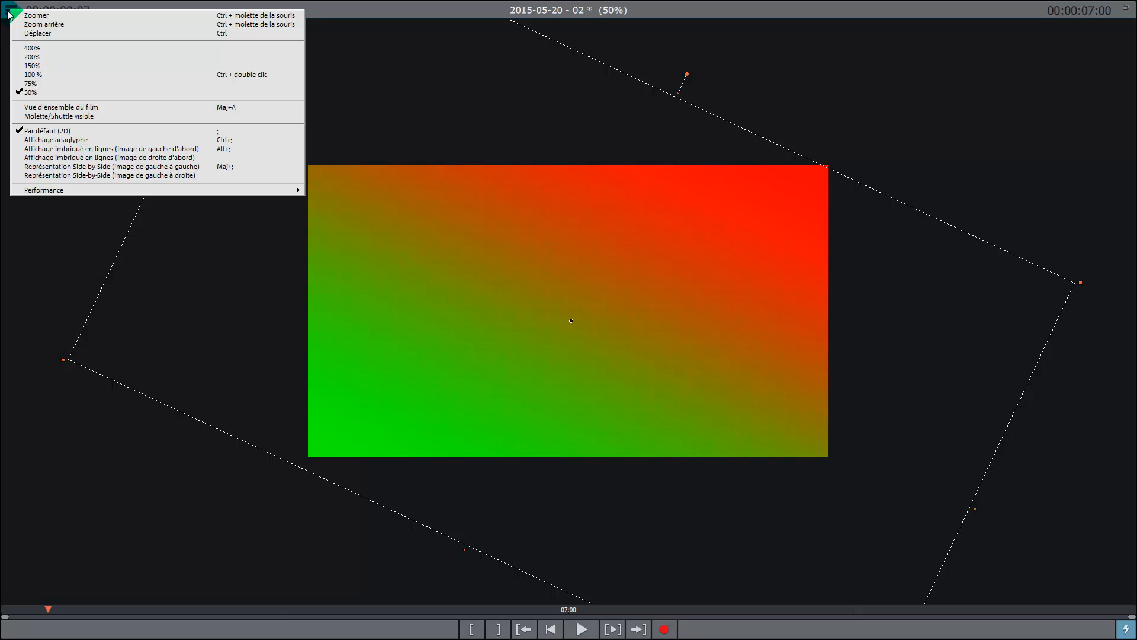
{"action": "left_click", "coordinate": [27, 74]}
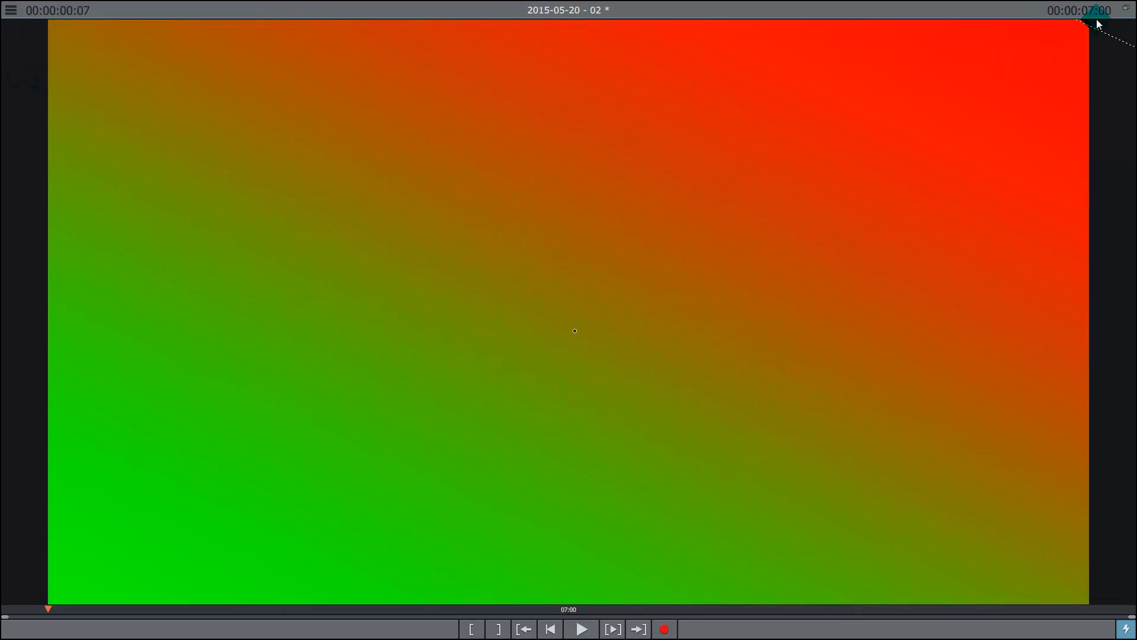
{"action": "left_click", "coordinate": [1128, 10]}
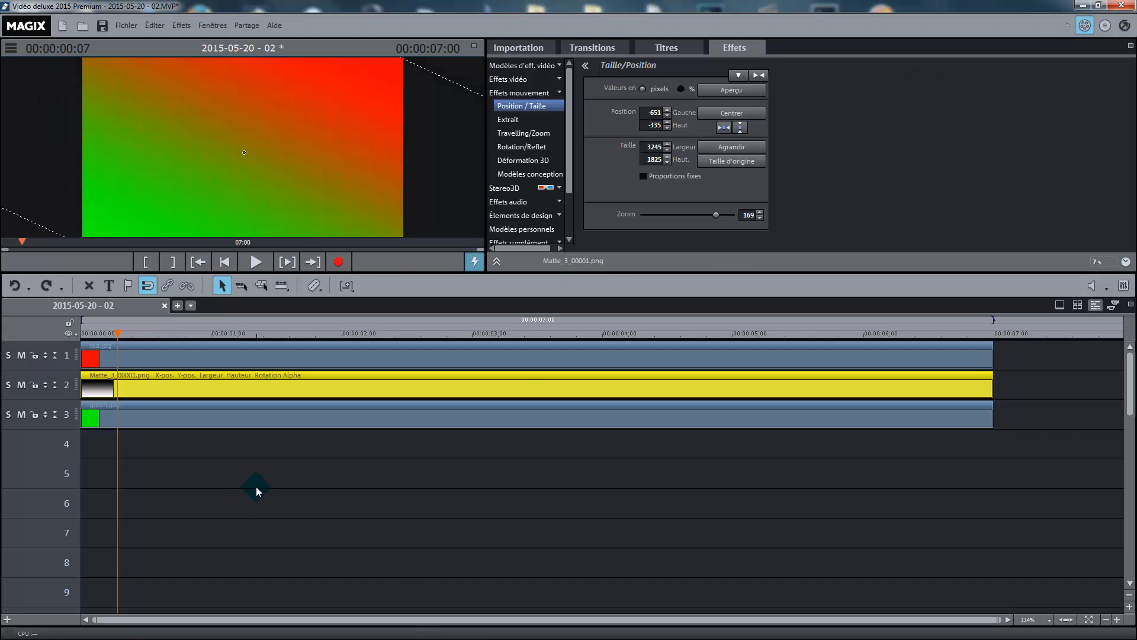
{"action": "left_click", "coordinate": [262, 453]}
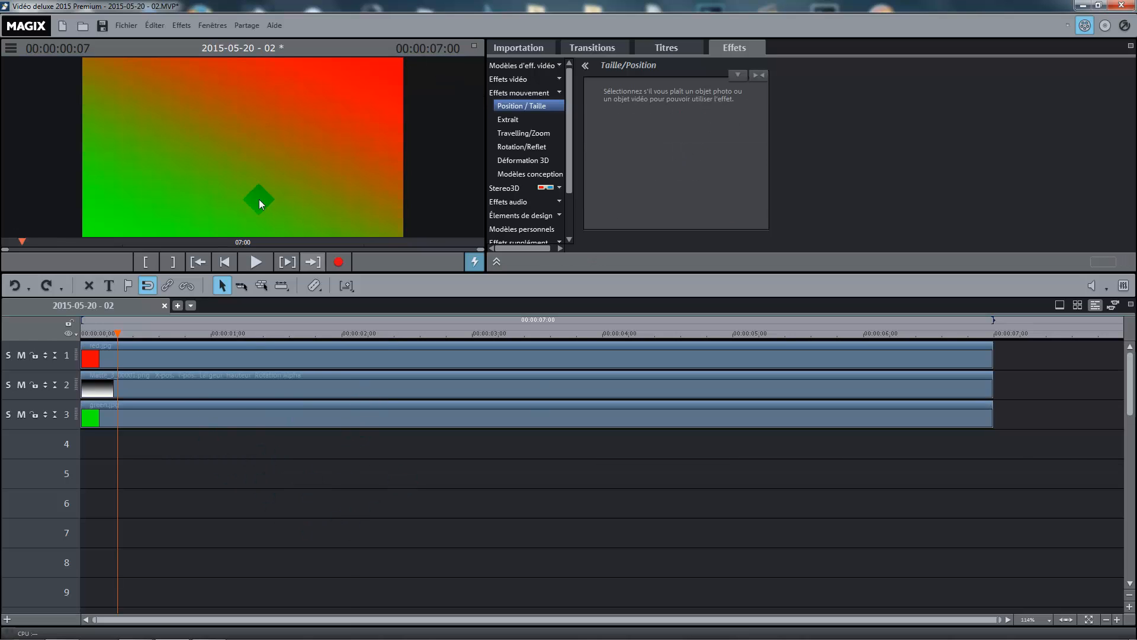
Step: Start exporting the current frame as a single JPEG image and decline creating the missing destination folder
{"action": "left_click", "coordinate": [131, 25]}
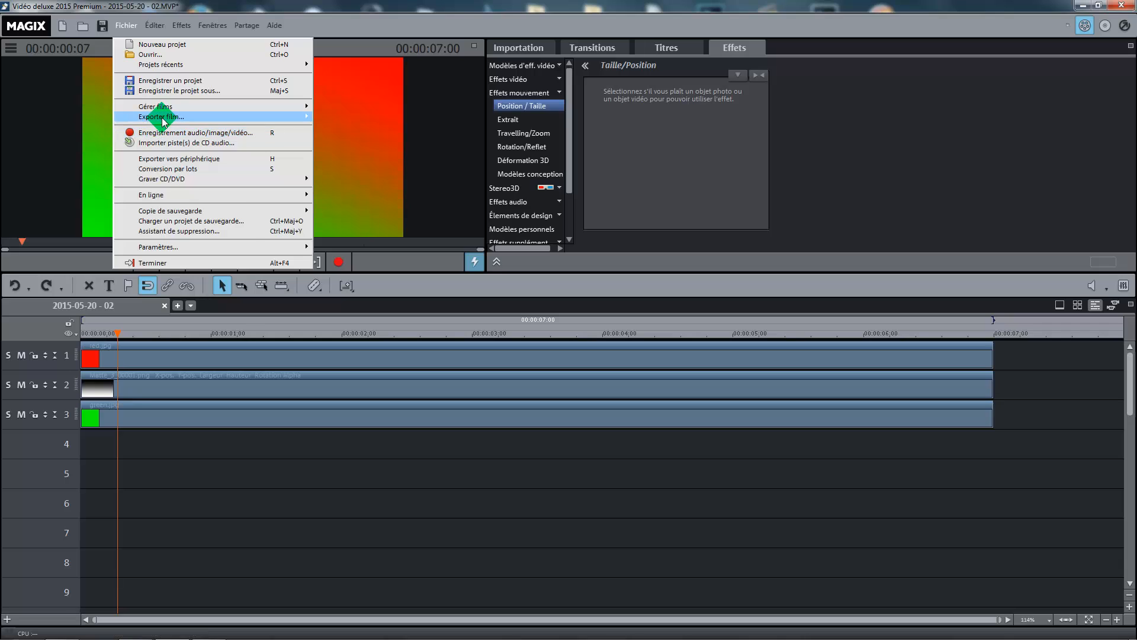
{"action": "mouse_move", "coordinate": [159, 116]}
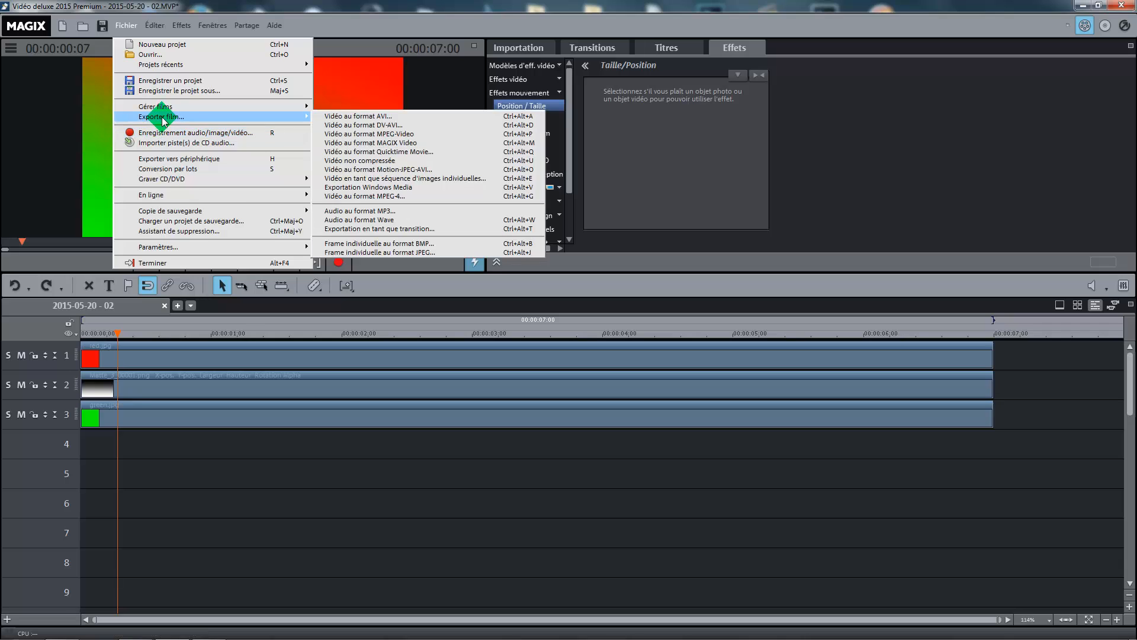
{"action": "left_click", "coordinate": [391, 253]}
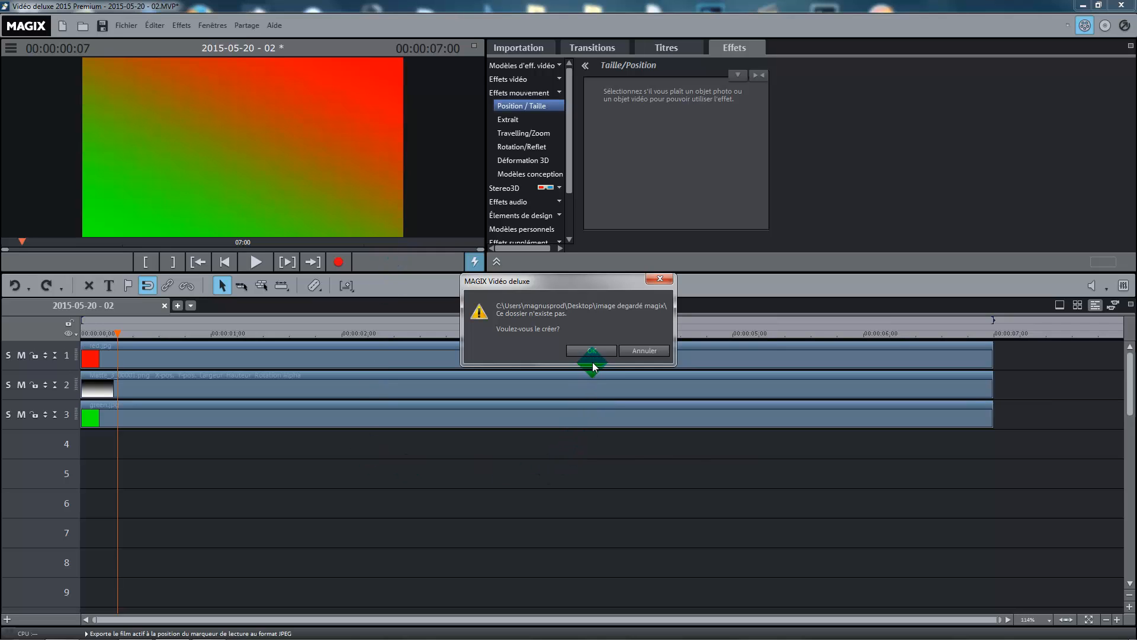
{"action": "left_click", "coordinate": [642, 352]}
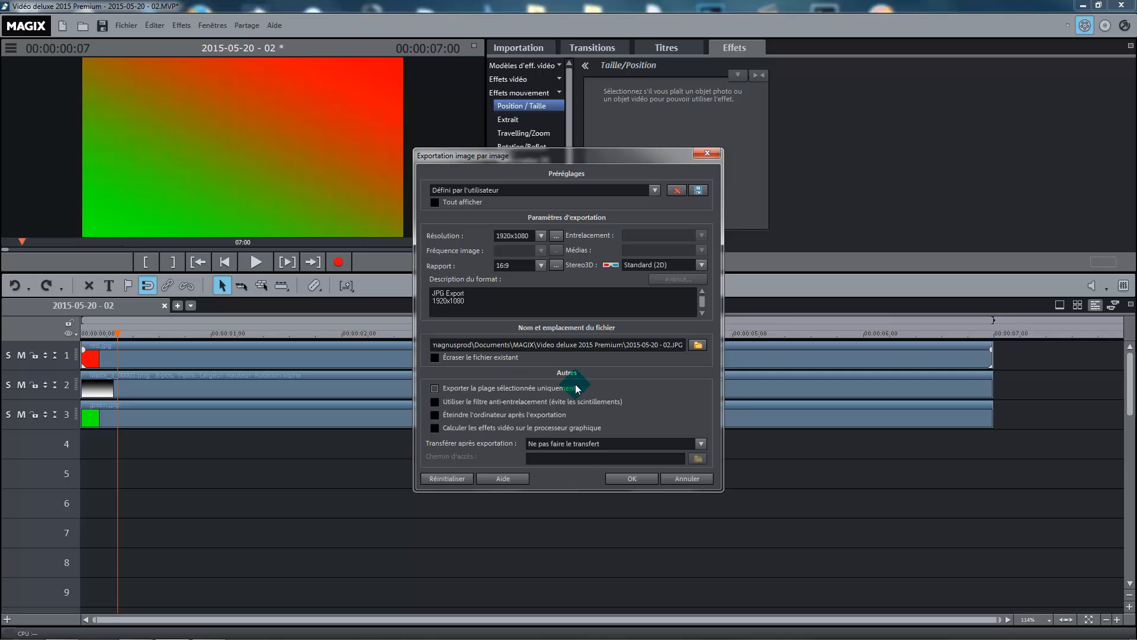
Step: Choose the "images dégradées magix" folder on the desktop (Bureau) as the export location
{"action": "left_click_drag", "start_coordinate": [640, 344], "coordinate": [665, 349]}
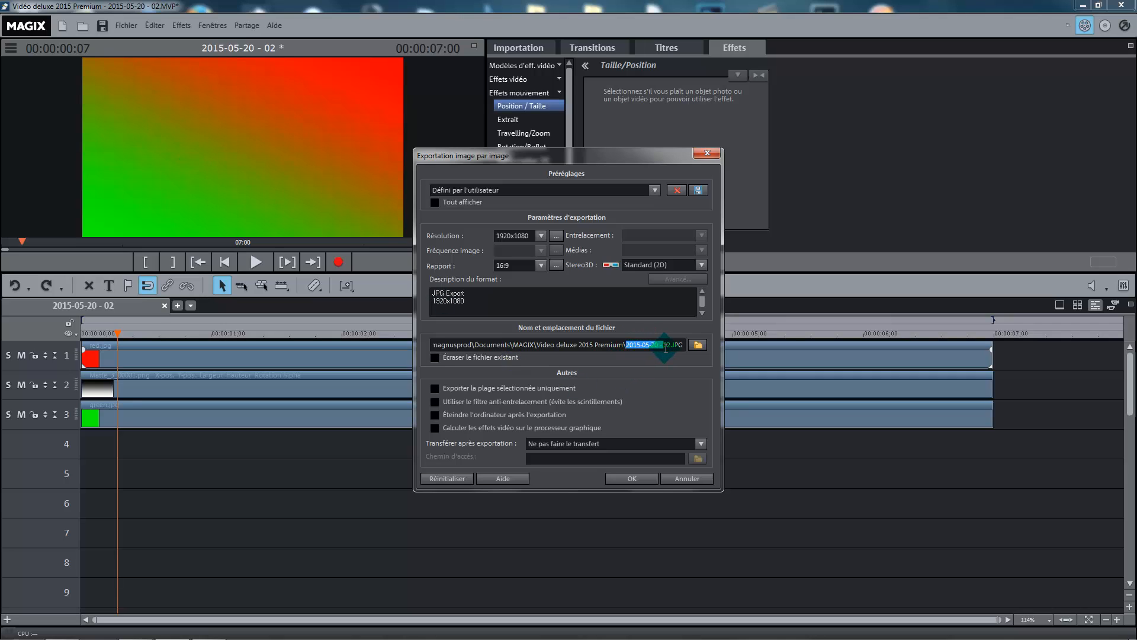
{"action": "left_click", "coordinate": [697, 344]}
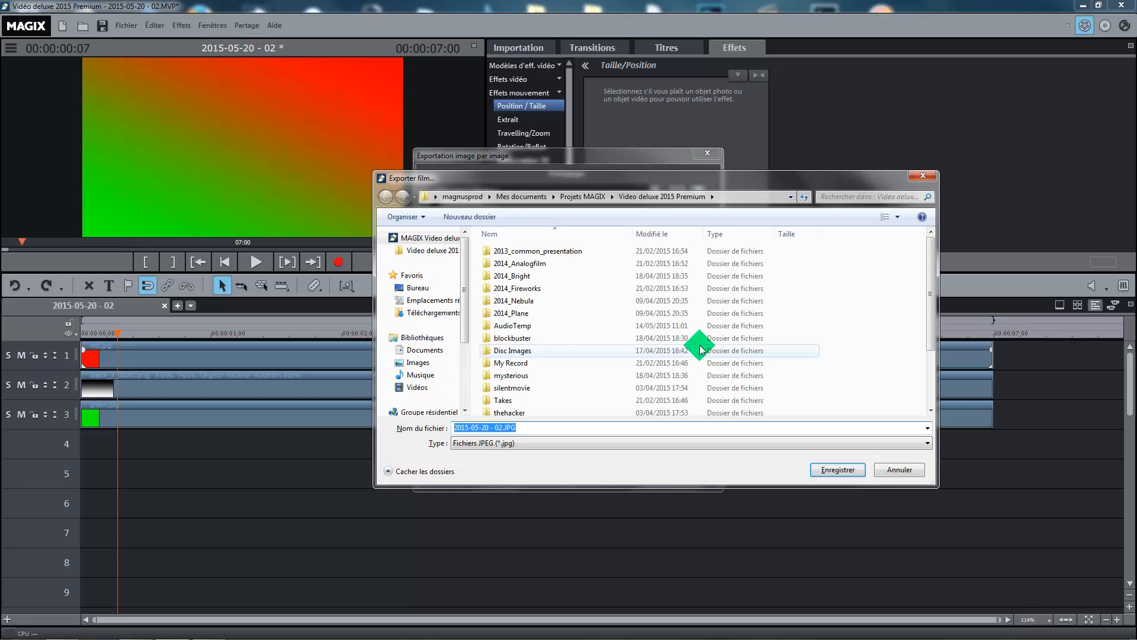
{"action": "left_click", "coordinate": [427, 289]}
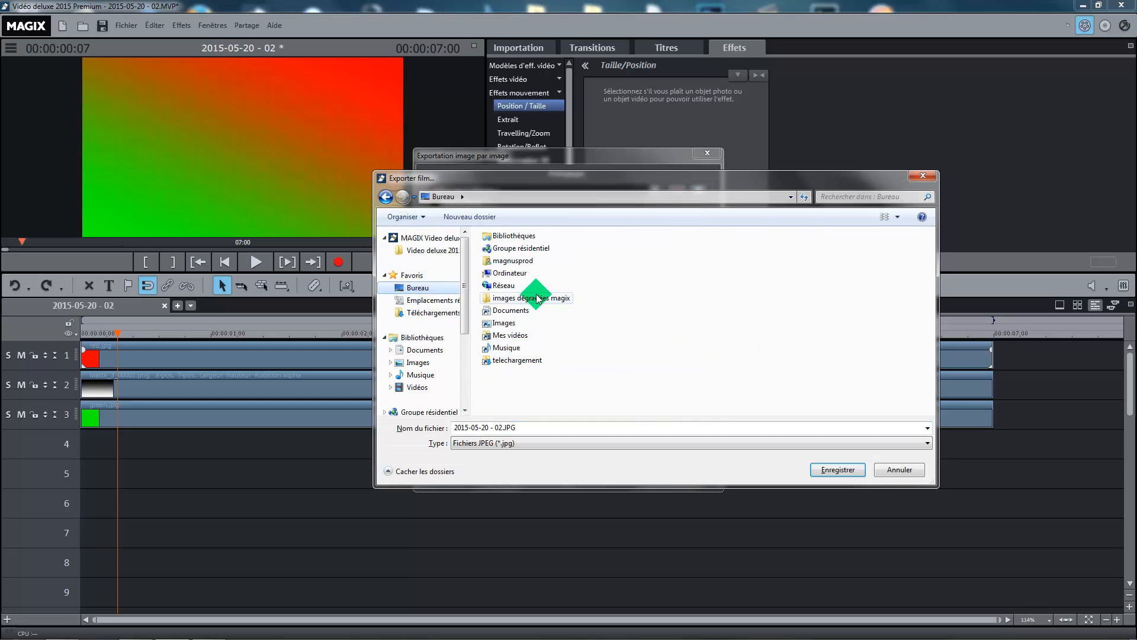
{"action": "double_click", "coordinate": [535, 297]}
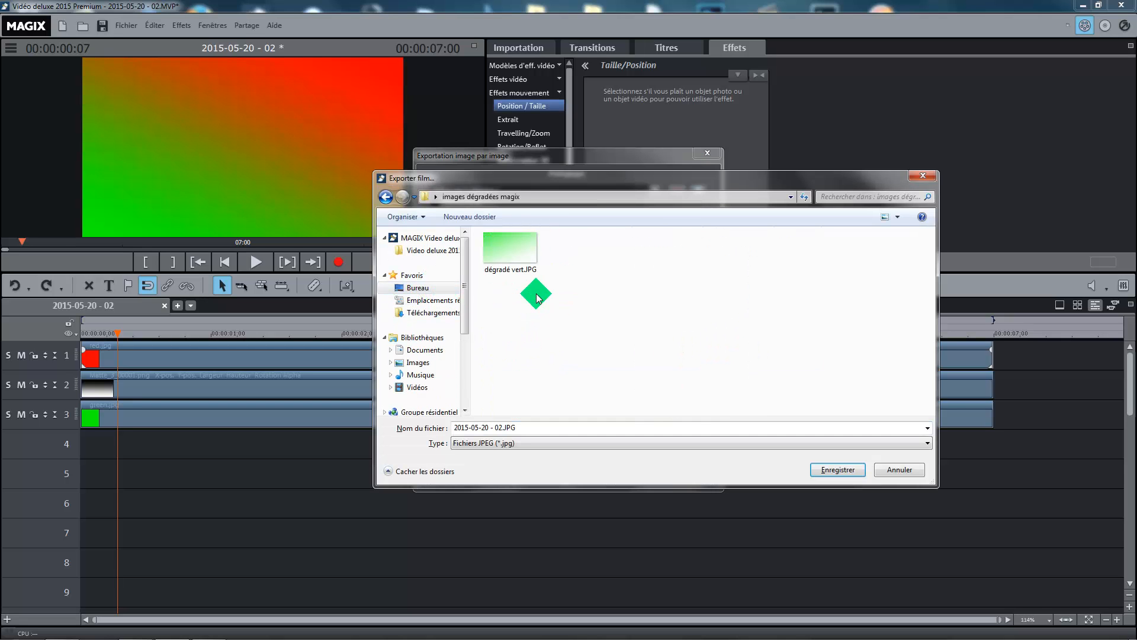
Step: Name the image "dégradé rouge vert.JPG" and export the frame
{"action": "left_click", "coordinate": [456, 427]}
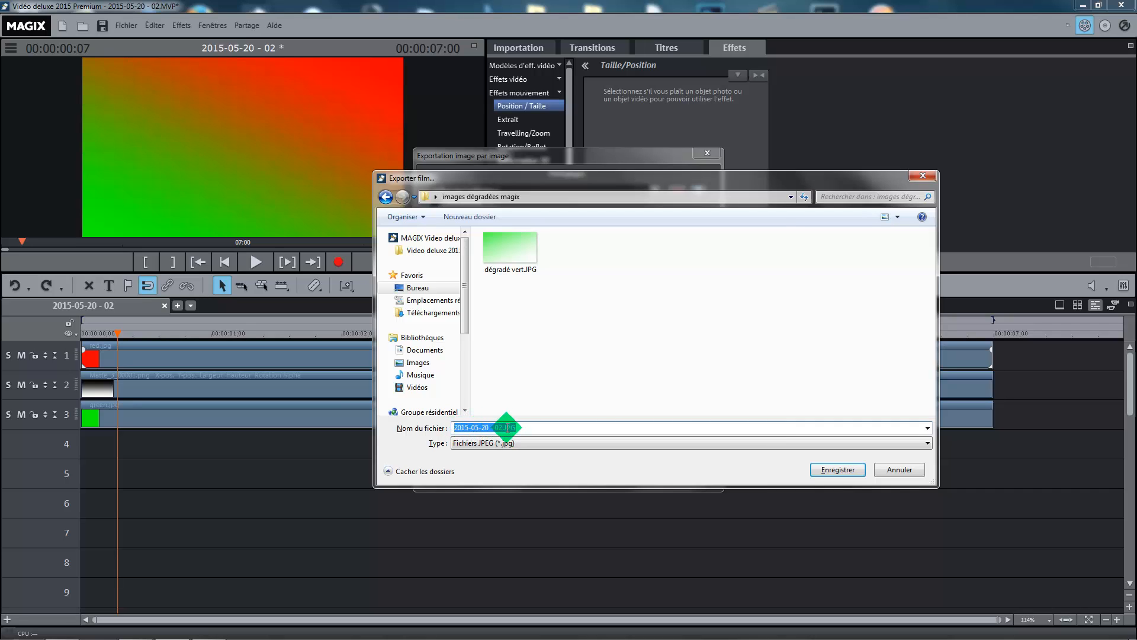
{"action": "left_click", "coordinate": [495, 428]}
{"action": "left_click_drag", "start_coordinate": [495, 427], "coordinate": [432, 432]}
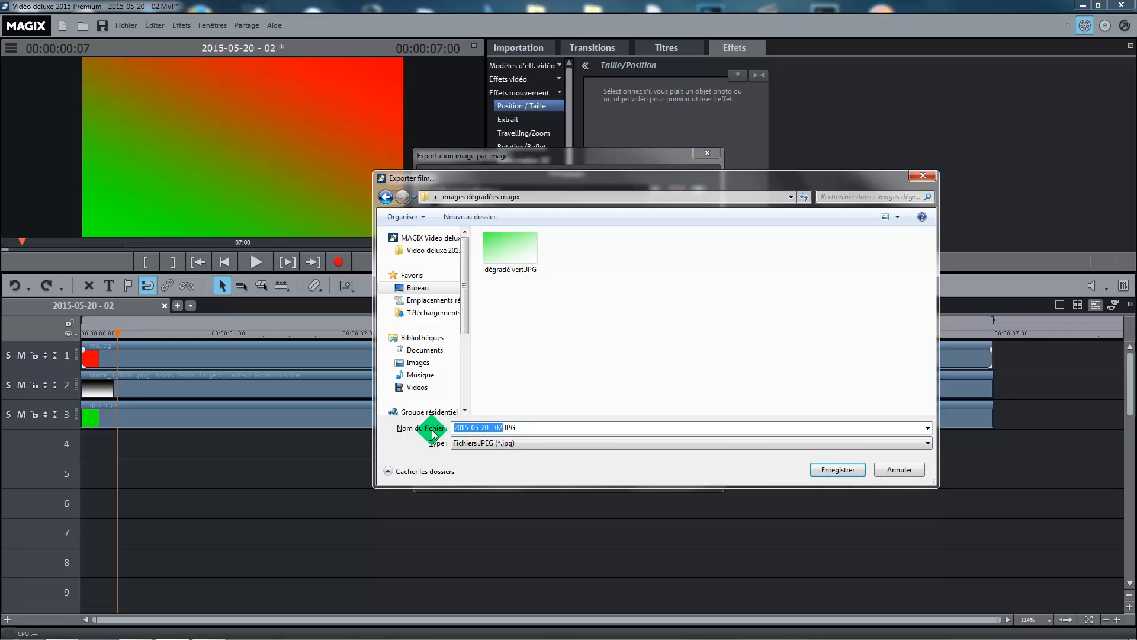
{"action": "type", "text": "dégrad"}
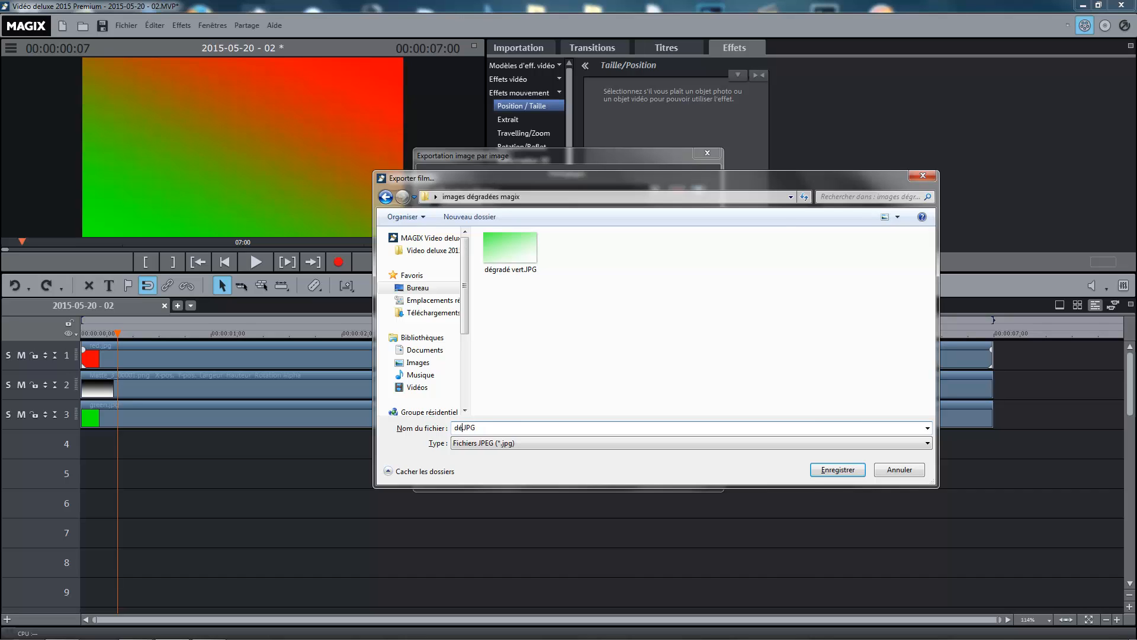
{"action": "type", "text": "é rouge/"}
{"action": "key", "text": "BackSpace"}
{"action": "type", "text": "vert"}
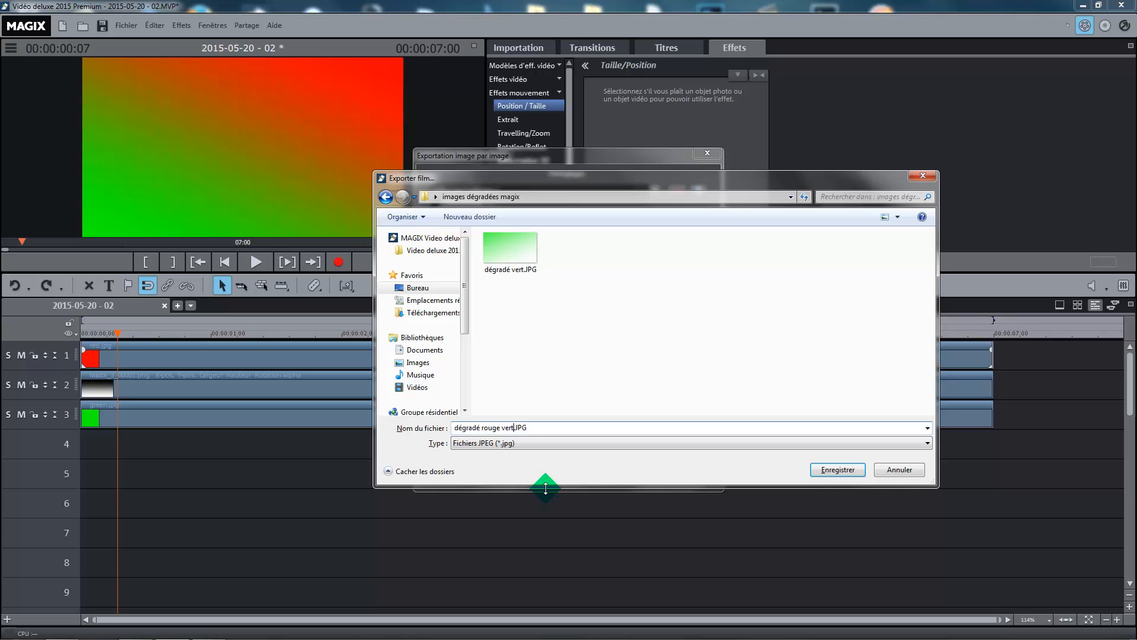
{"action": "left_click", "coordinate": [837, 468]}
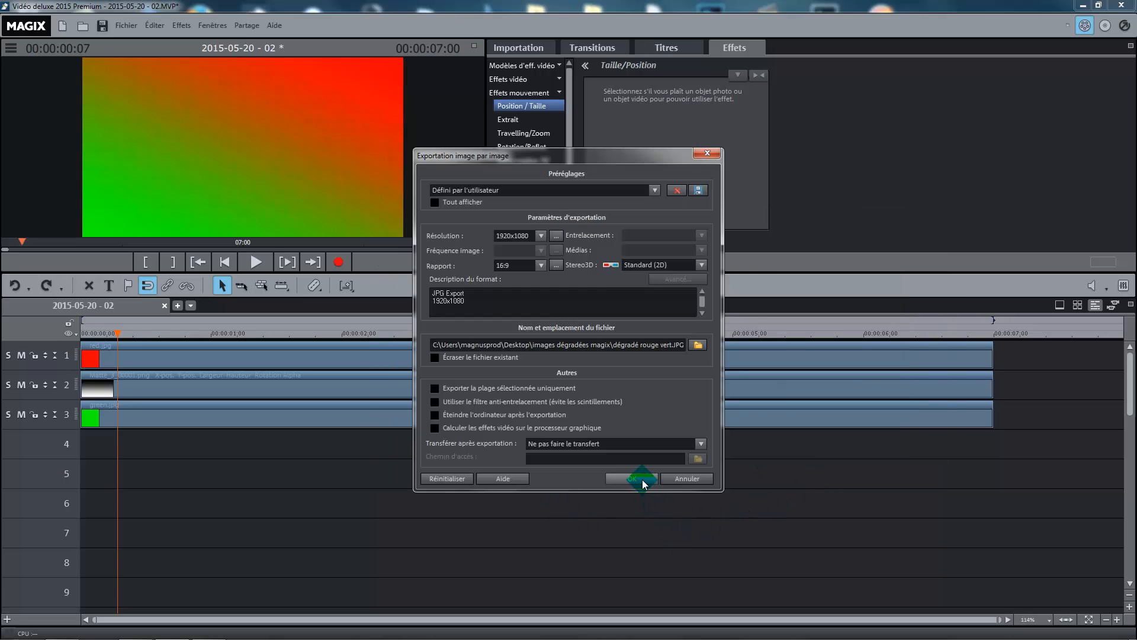
{"action": "left_click", "coordinate": [643, 477]}
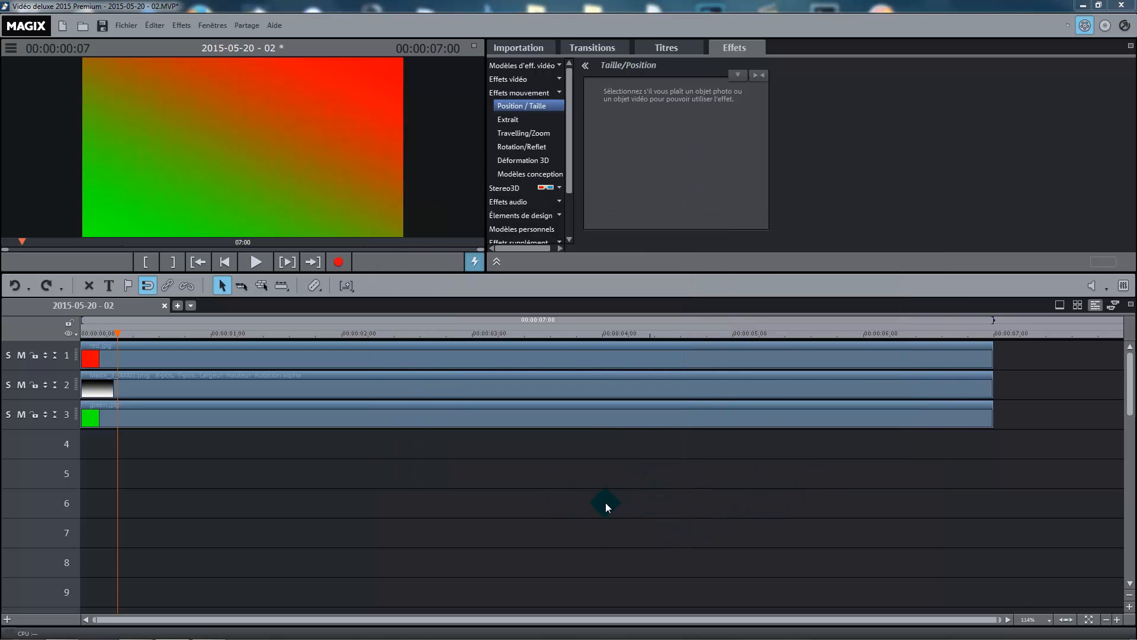
Step: Close the "2015-05-20 - 02" movie and answer the closing prompt
{"action": "left_click", "coordinate": [165, 305]}
{"action": "left_click", "coordinate": [646, 355]}
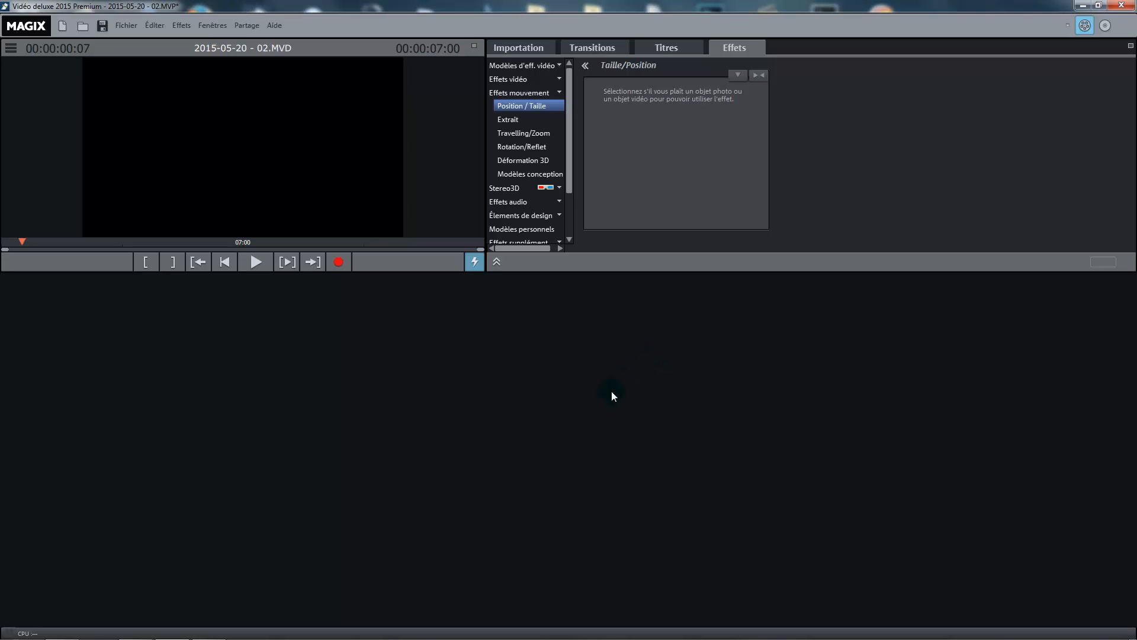